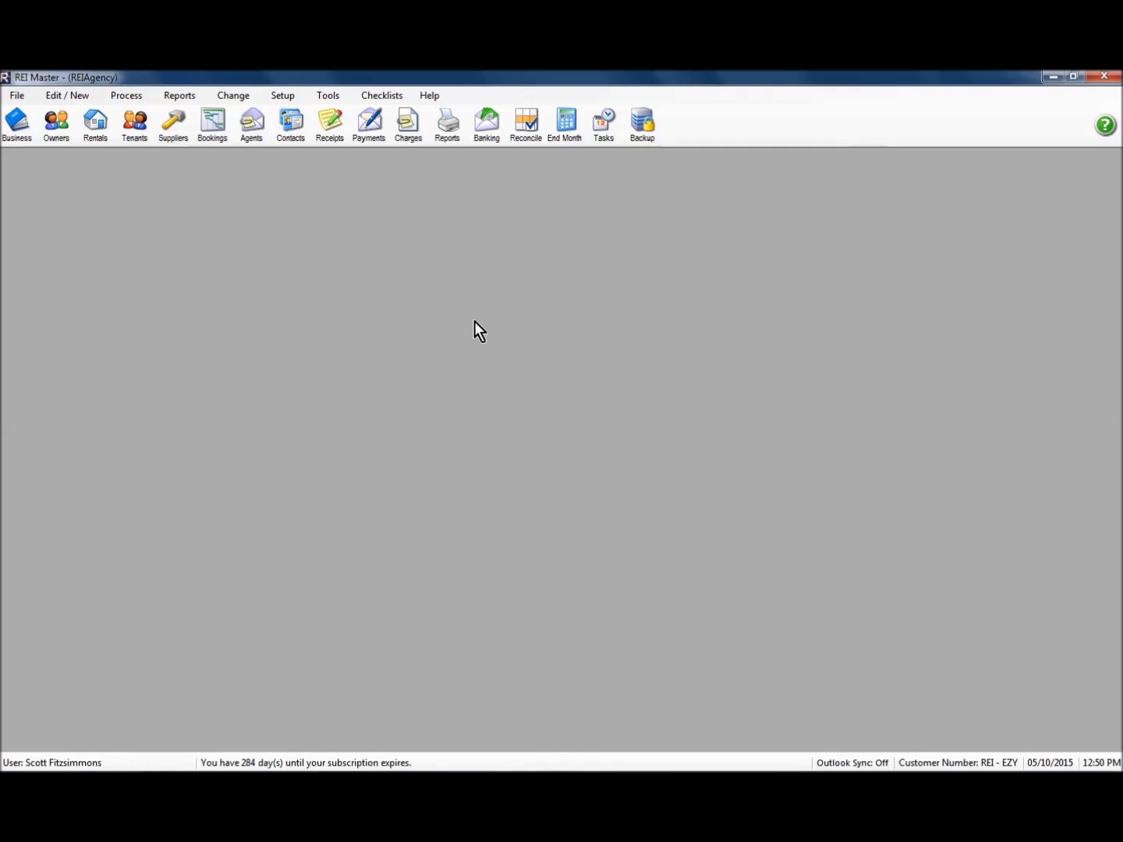
- Open the Banking window to begin a new deposit cycle
{"action": "left_click", "coordinate": [485, 129]}
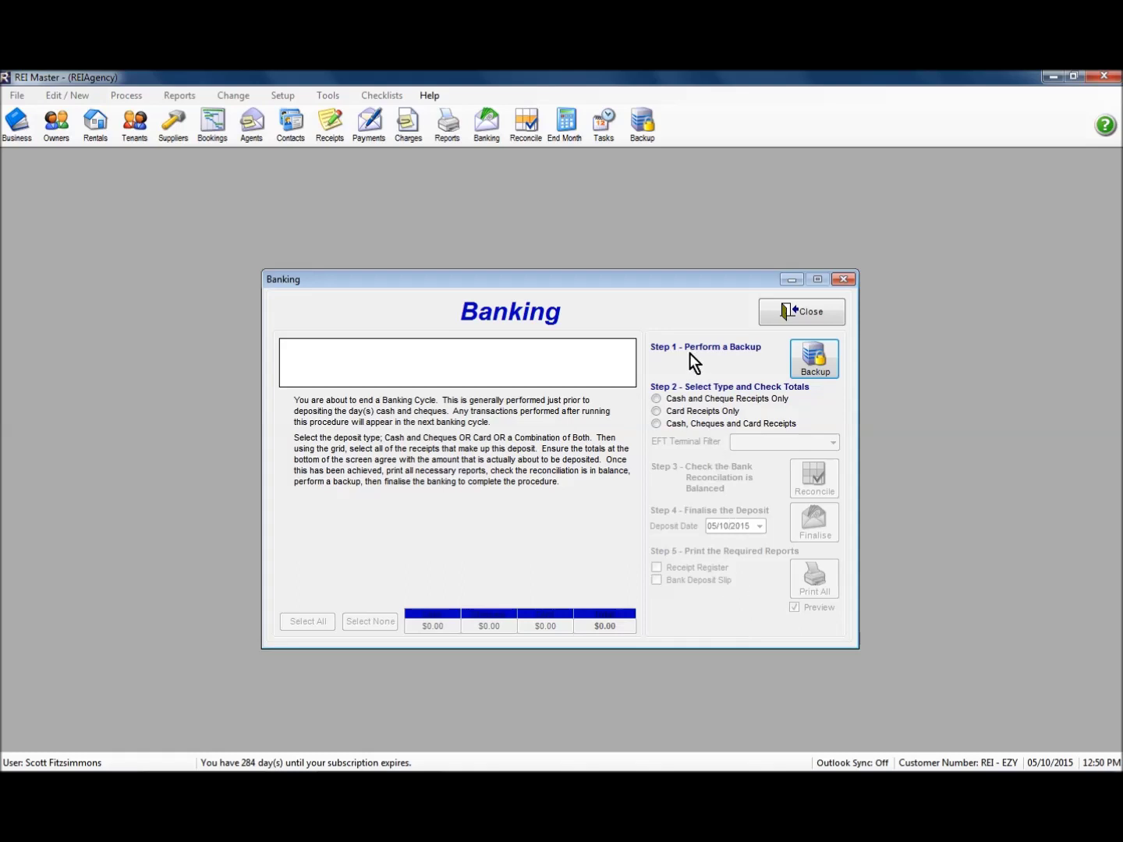
- Run a zip backup to the last backup directory and acknowledge the completion message
{"action": "left_click", "coordinate": [813, 362]}
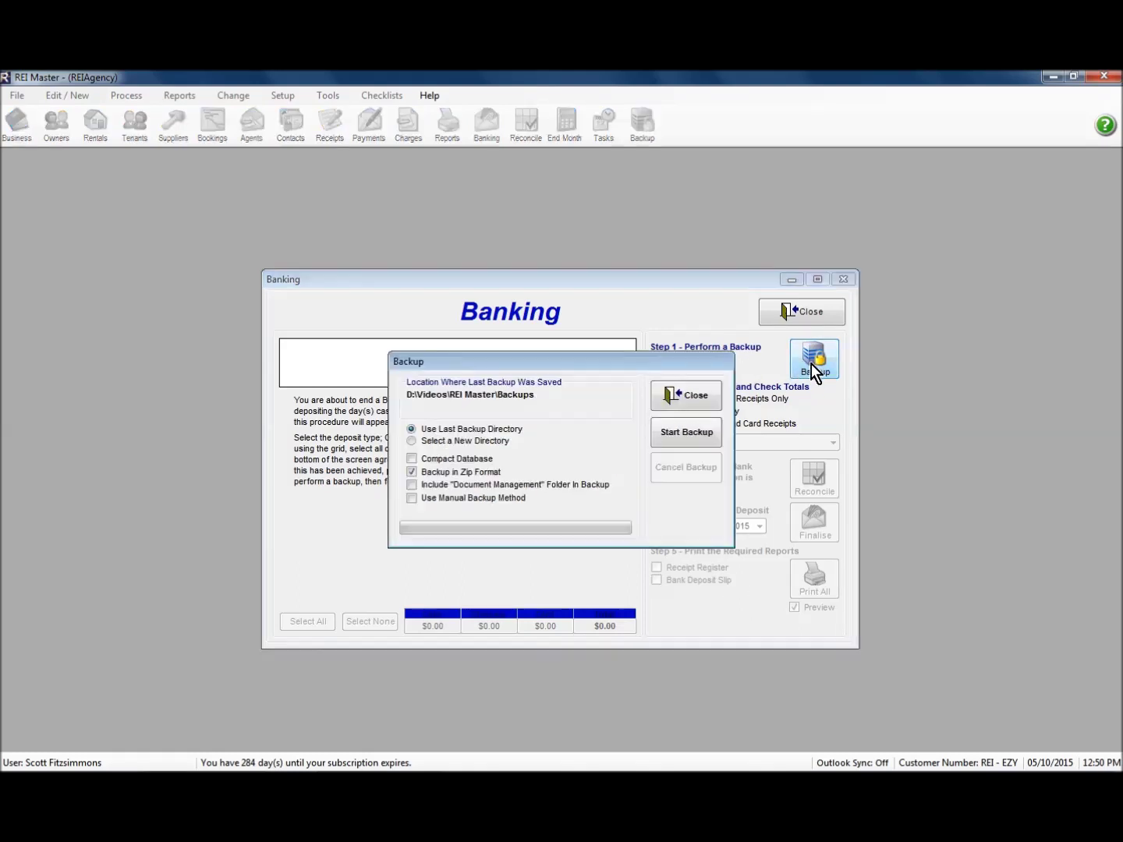
{"action": "left_click", "coordinate": [695, 431]}
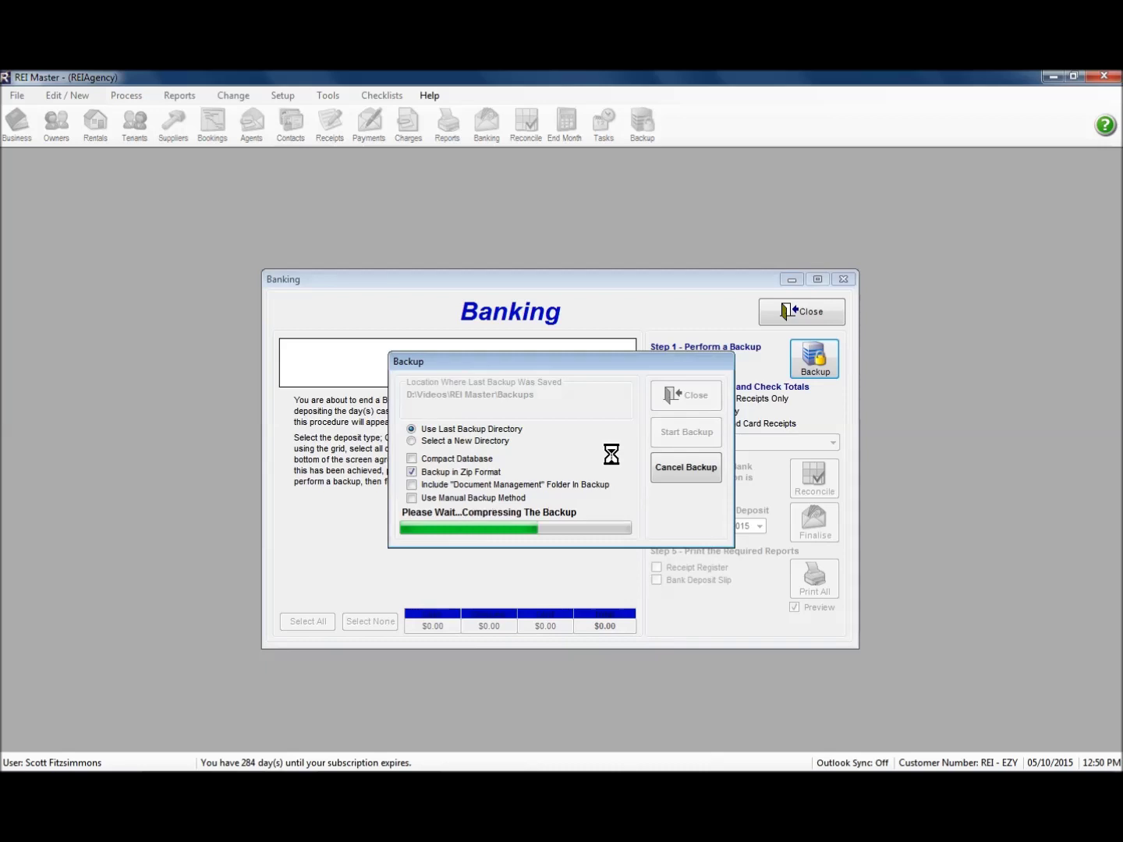
{"action": "left_click", "coordinate": [651, 478]}
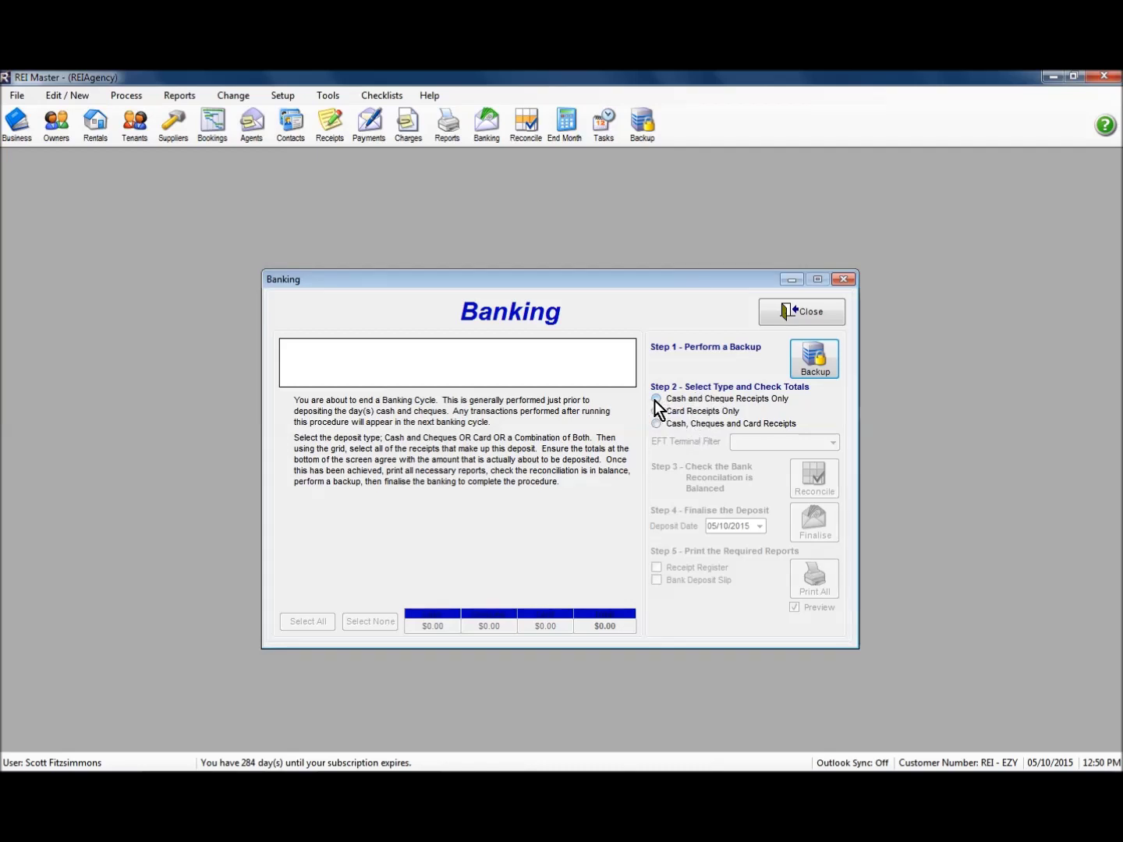
- Try each deposit type filter, settling on Cash and Cheque Receipts Only ($500, $1,000, $250)
{"action": "left_click", "coordinate": [673, 398]}
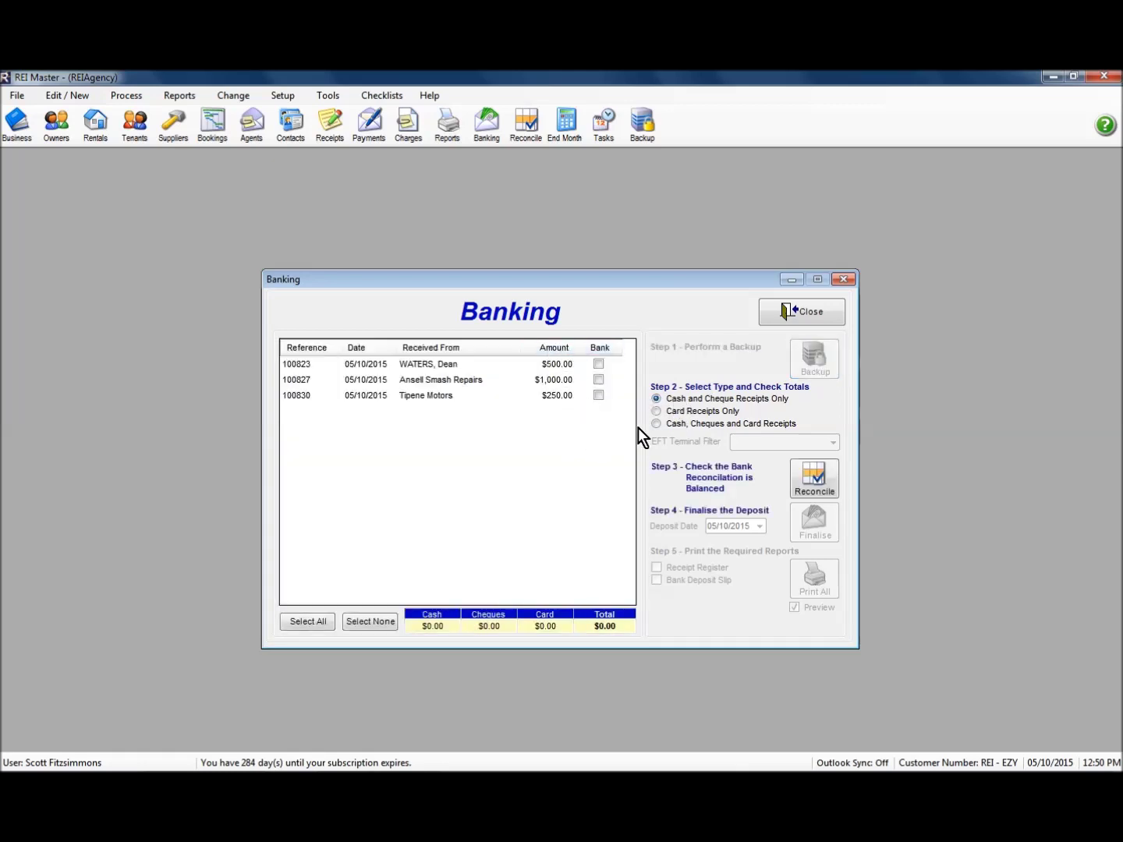
{"action": "left_click", "coordinate": [657, 412]}
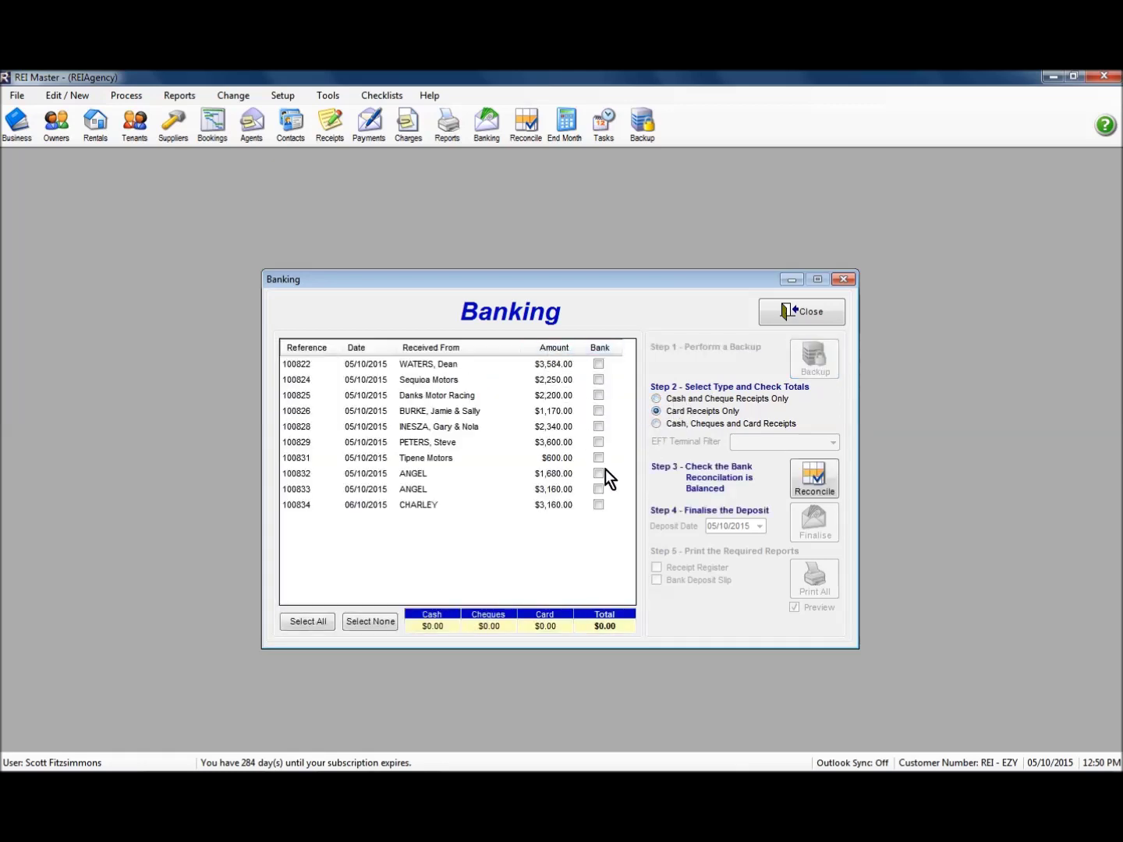
{"action": "left_click", "coordinate": [656, 424]}
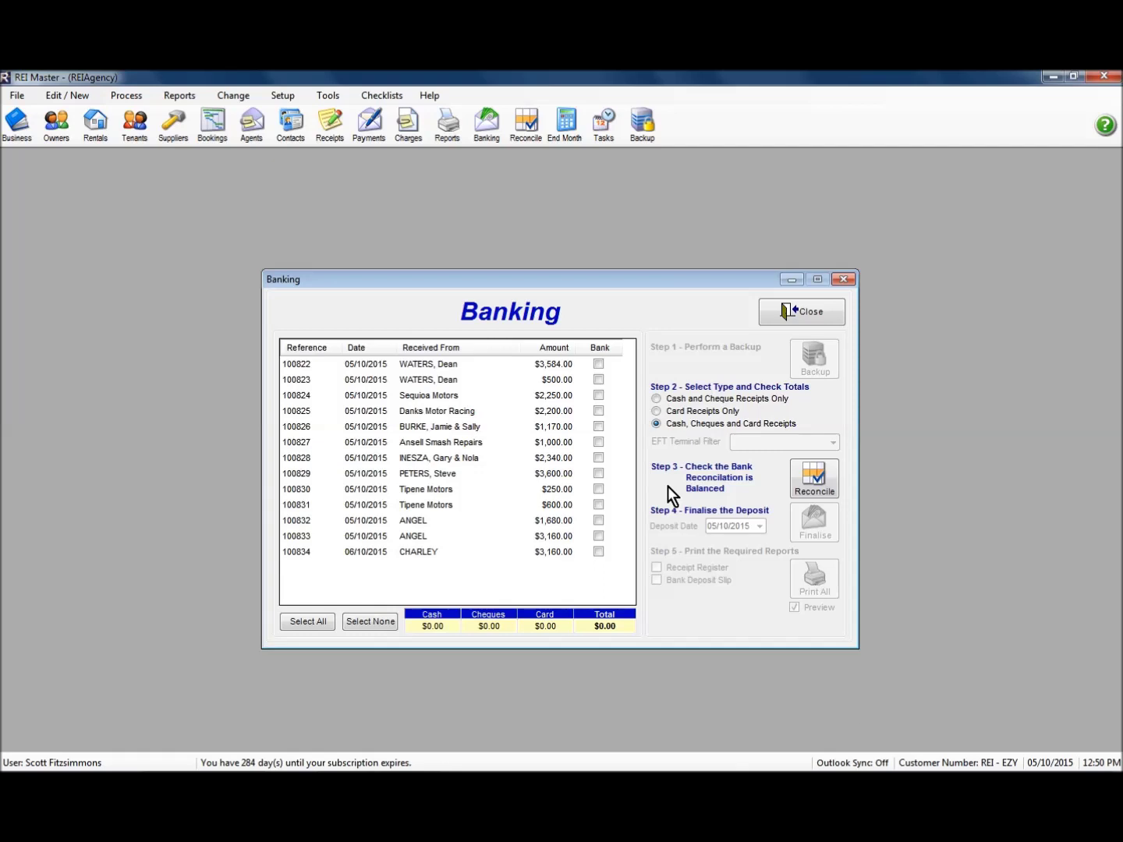
{"action": "left_click", "coordinate": [658, 401]}
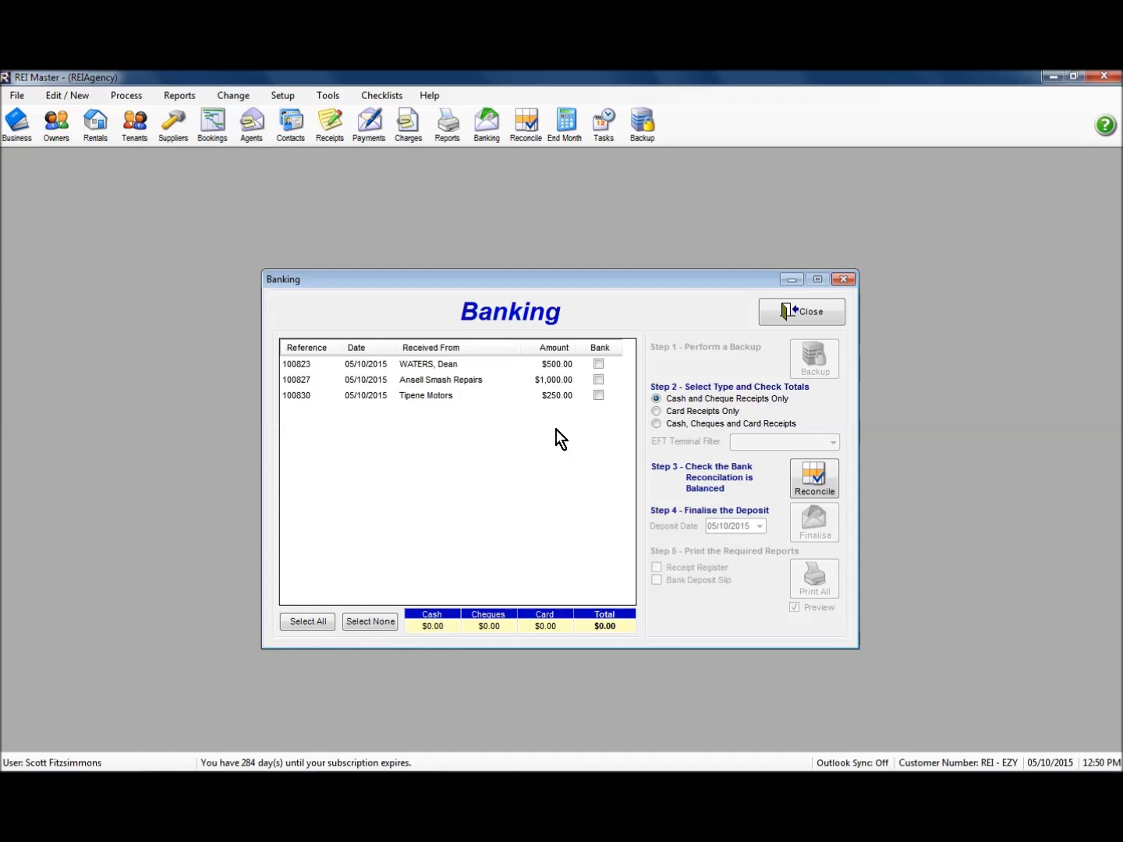
- Tick and untick the three receipts, then Select All for a $1,750.00 cash total
{"action": "left_click", "coordinate": [600, 364]}
{"action": "left_click", "coordinate": [599, 379]}
{"action": "left_click", "coordinate": [599, 395]}
{"action": "left_click", "coordinate": [599, 396]}
{"action": "left_click", "coordinate": [600, 380]}
{"action": "left_click", "coordinate": [599, 363]}
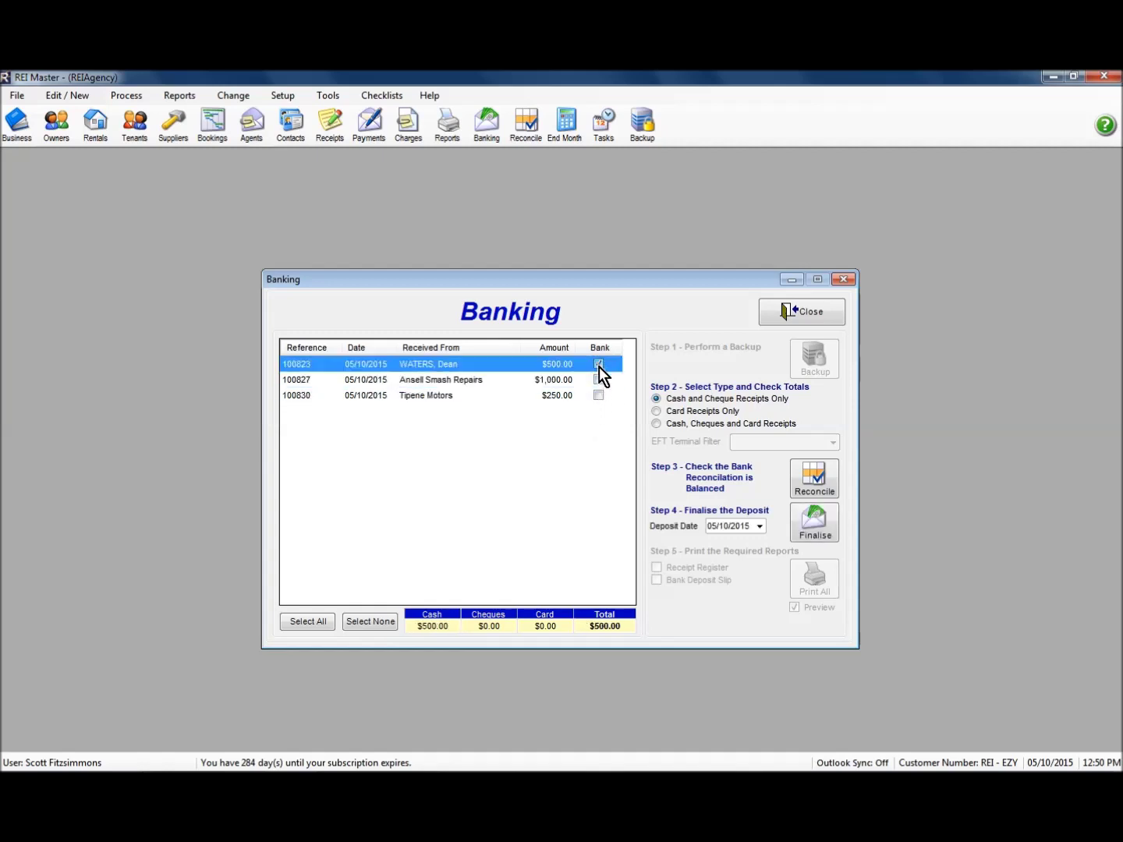
{"action": "left_click", "coordinate": [318, 623]}
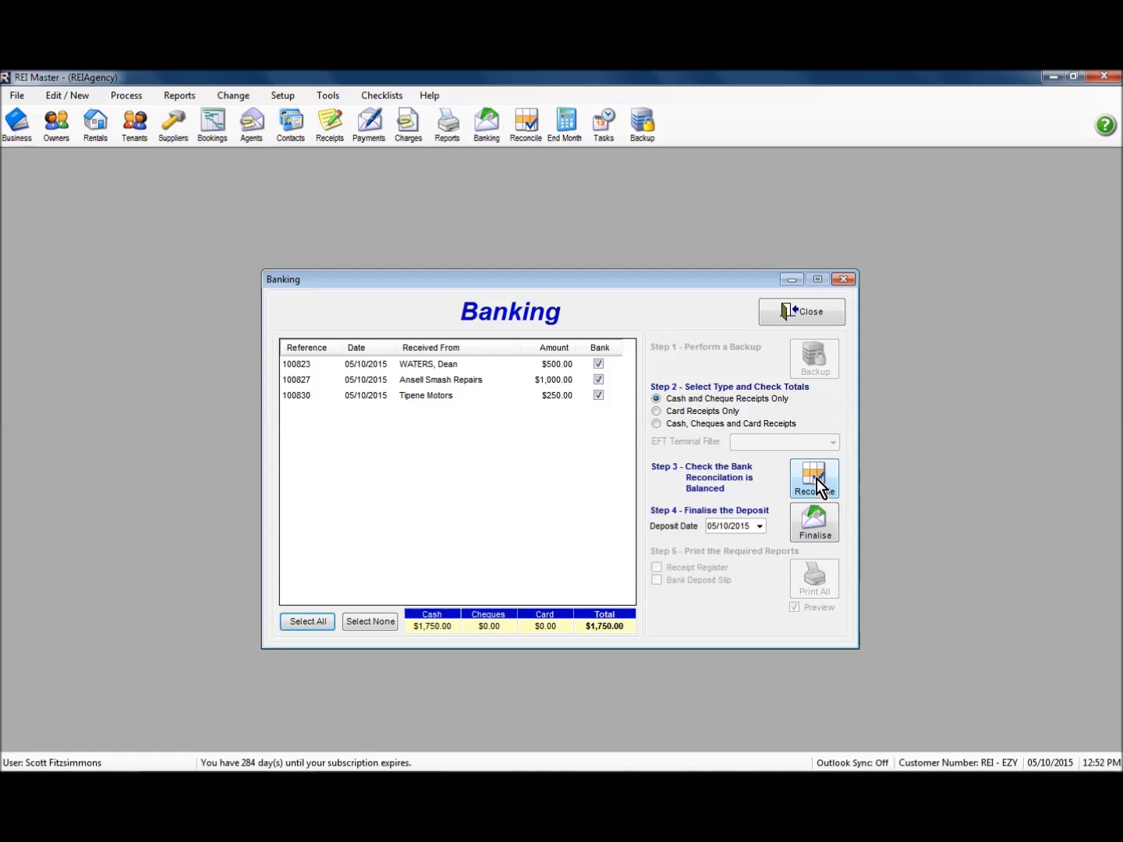
{"action": "left_click", "coordinate": [816, 478]}
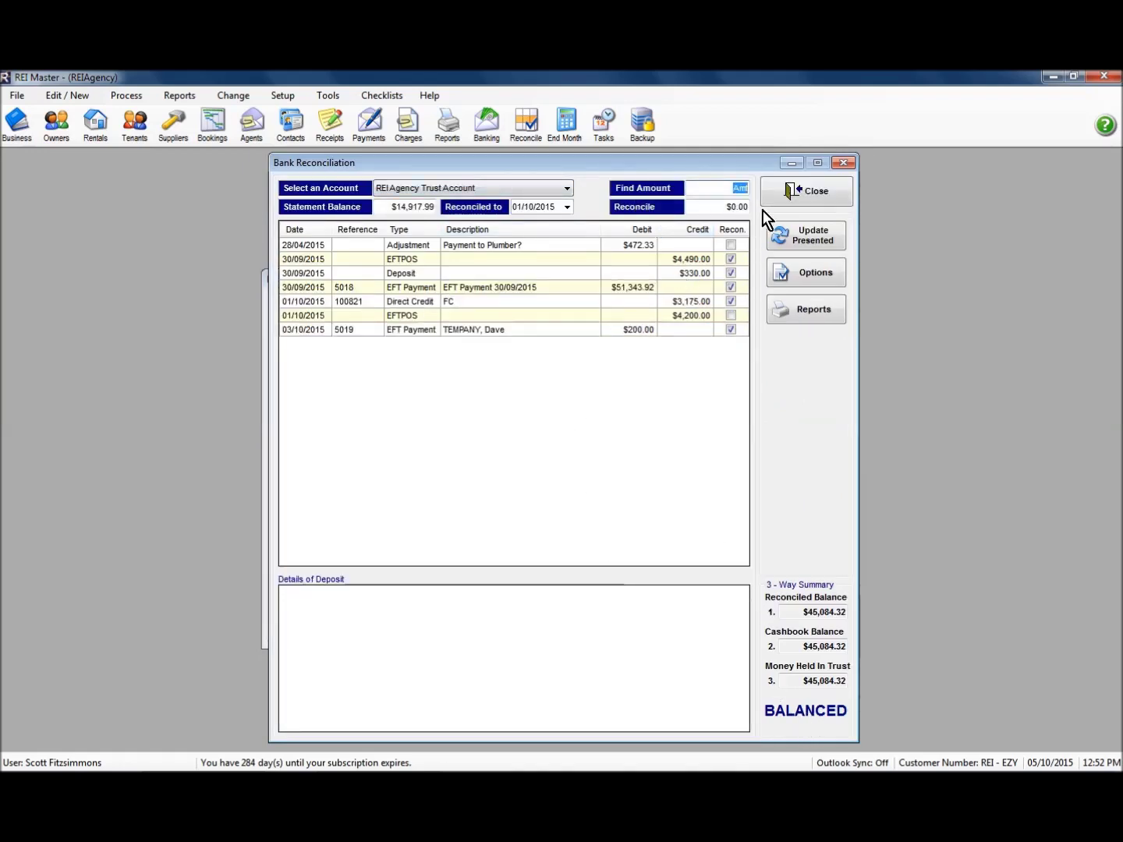
{"action": "left_click", "coordinate": [790, 197]}
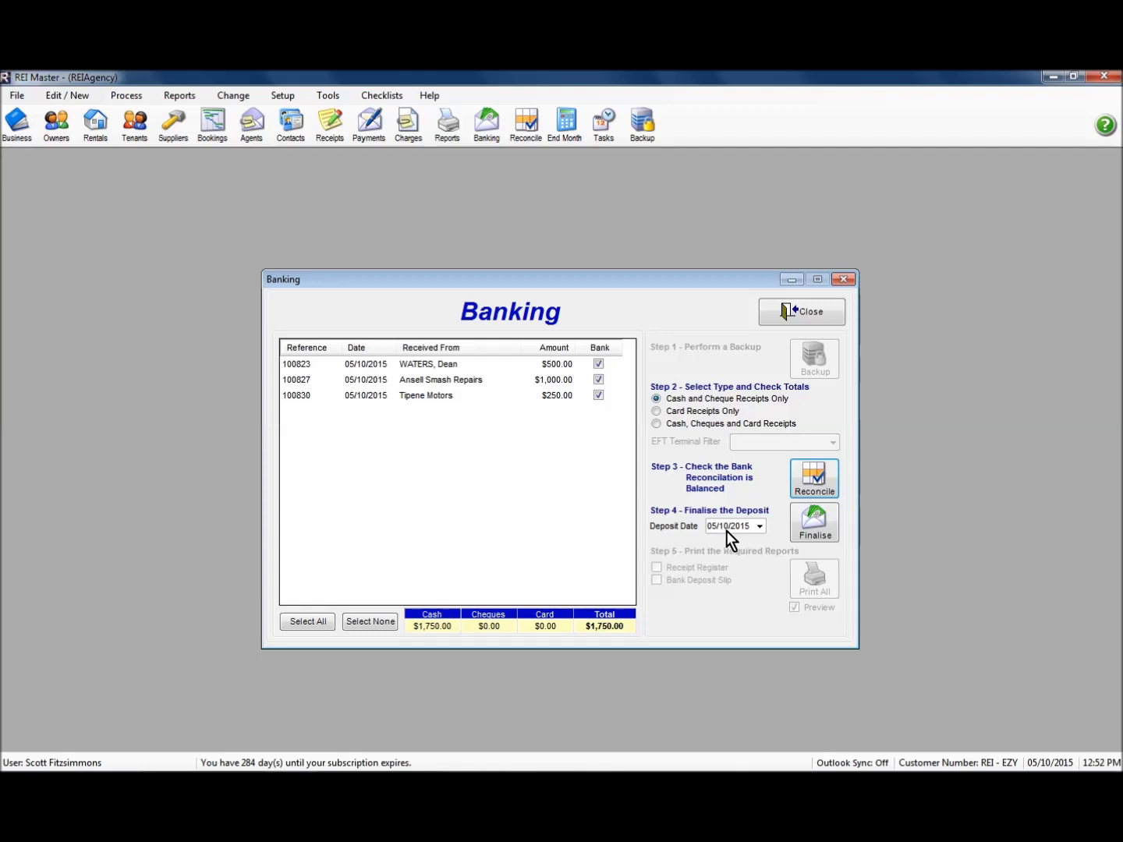
- Keep the deposit date 05/10/2015, then finalise and confirm the $1,750.00 banking total
{"action": "left_click", "coordinate": [760, 527]}
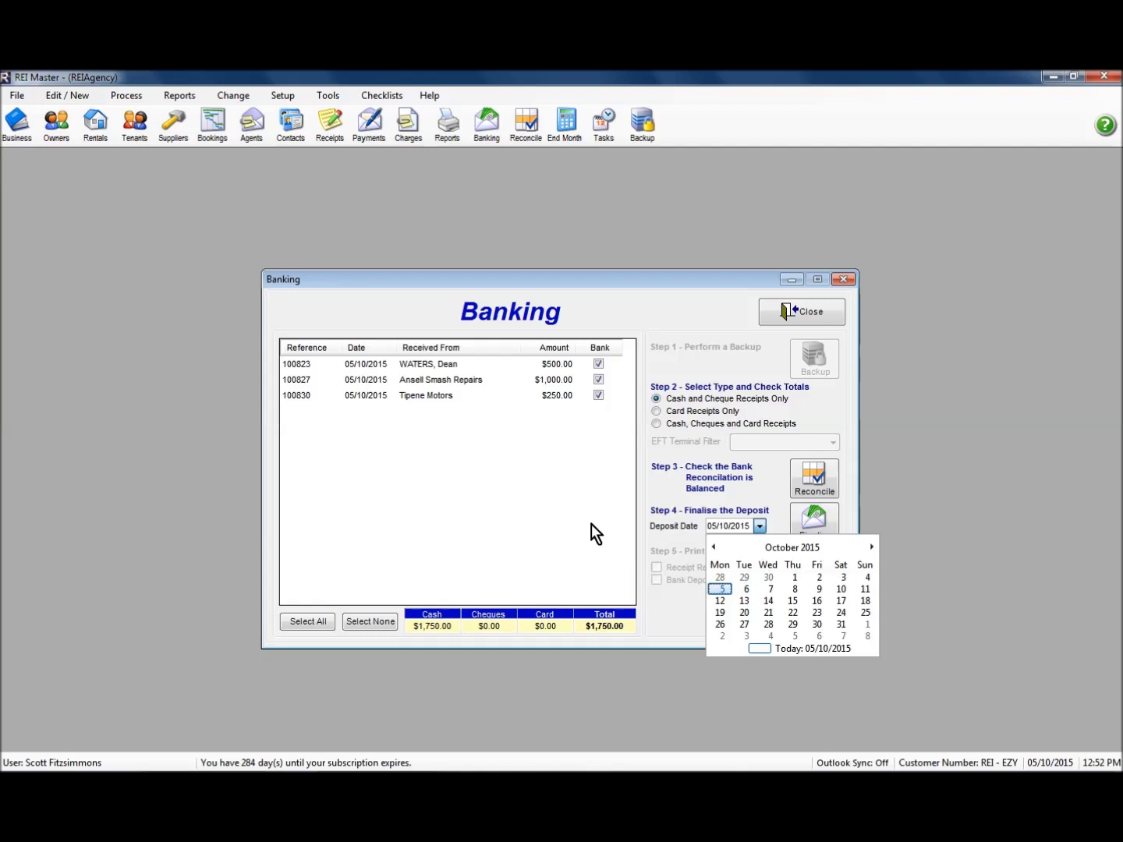
{"action": "left_click", "coordinate": [666, 497]}
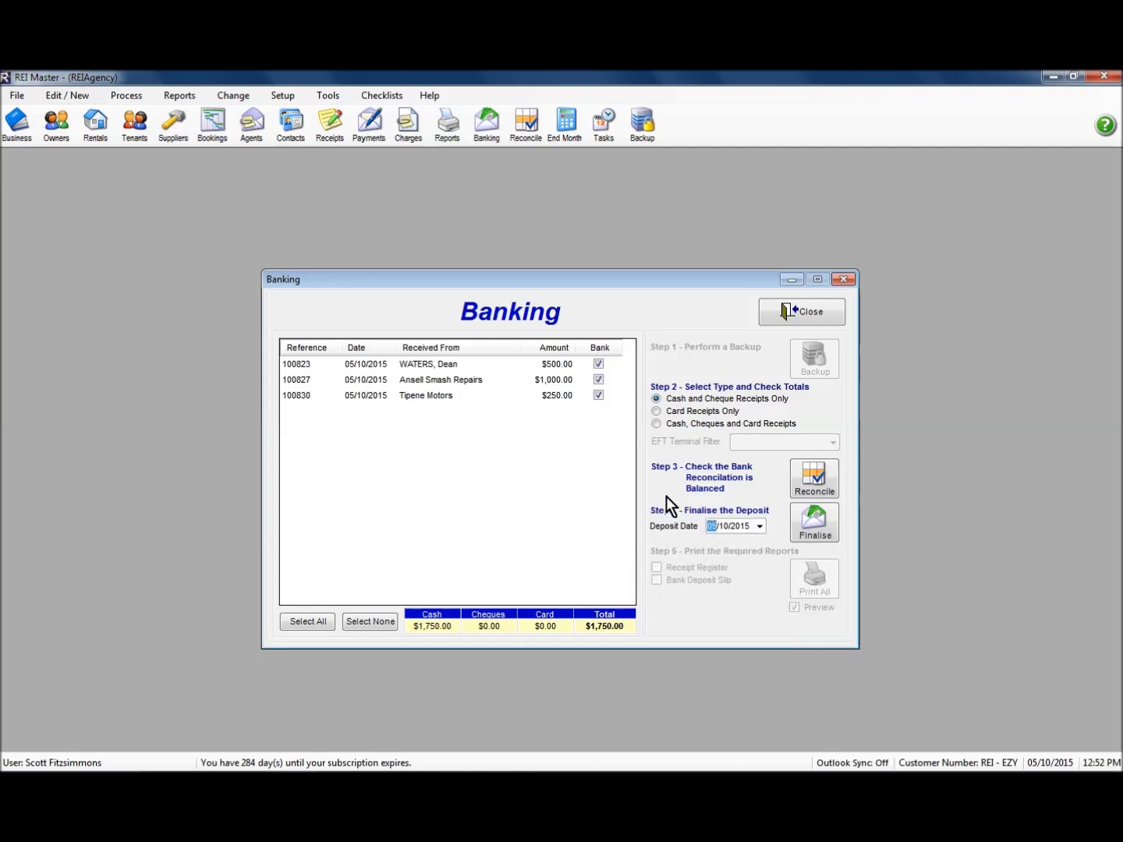
{"action": "left_click", "coordinate": [815, 529]}
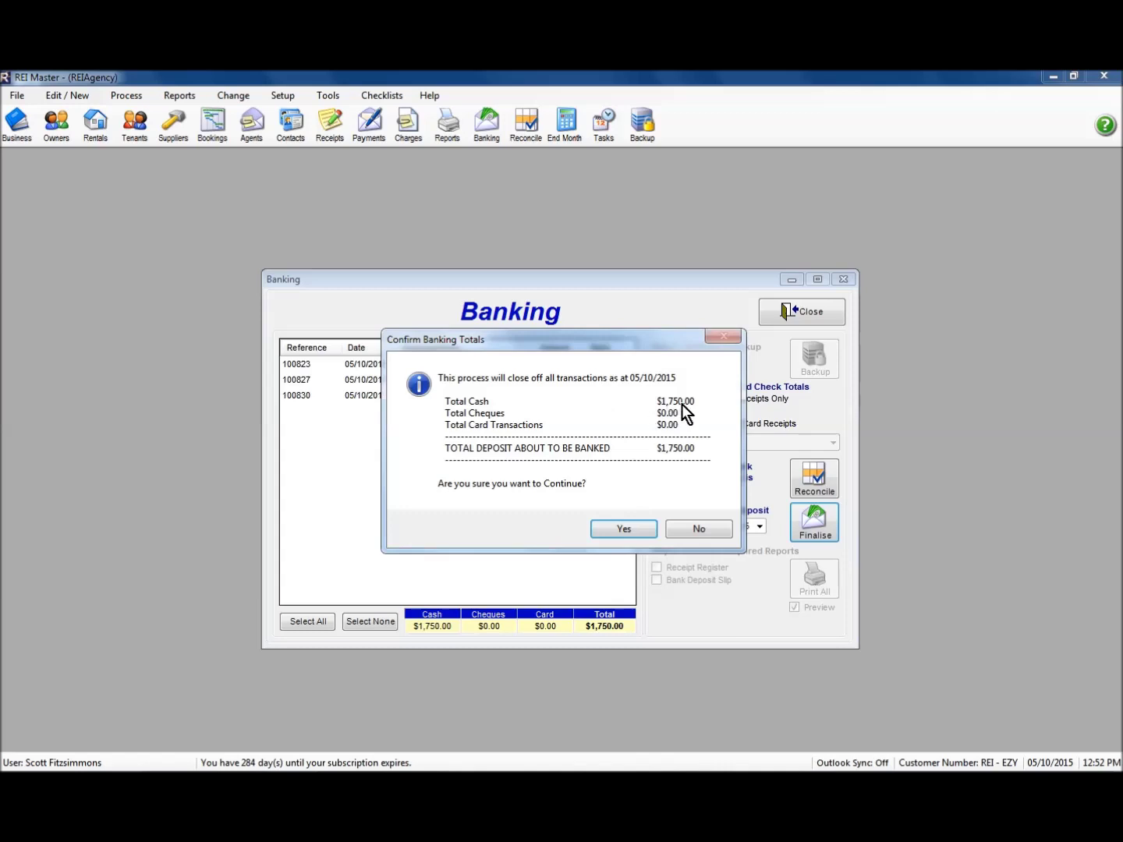
{"action": "left_click", "coordinate": [624, 529]}
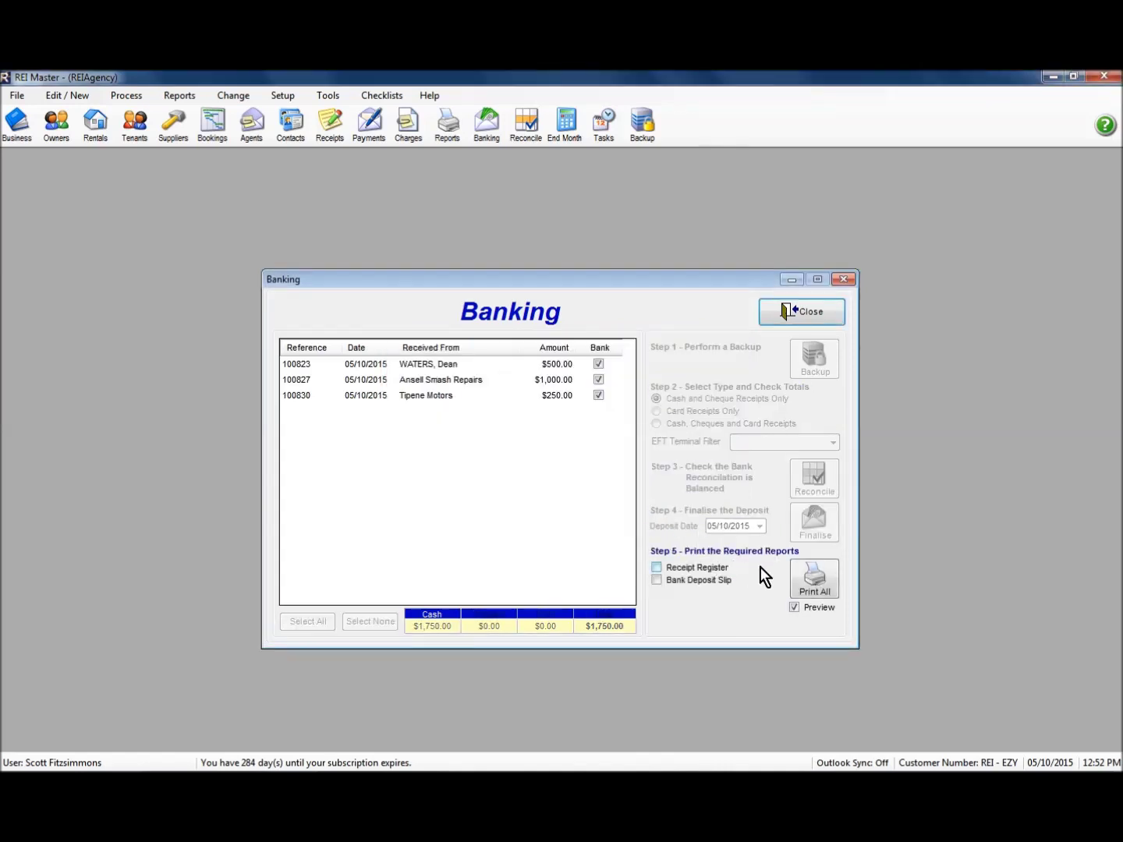
- Print the bank deposit slip and Receipts Banked 05/10/2015 report, closing both previews
{"action": "left_click", "coordinate": [657, 580]}
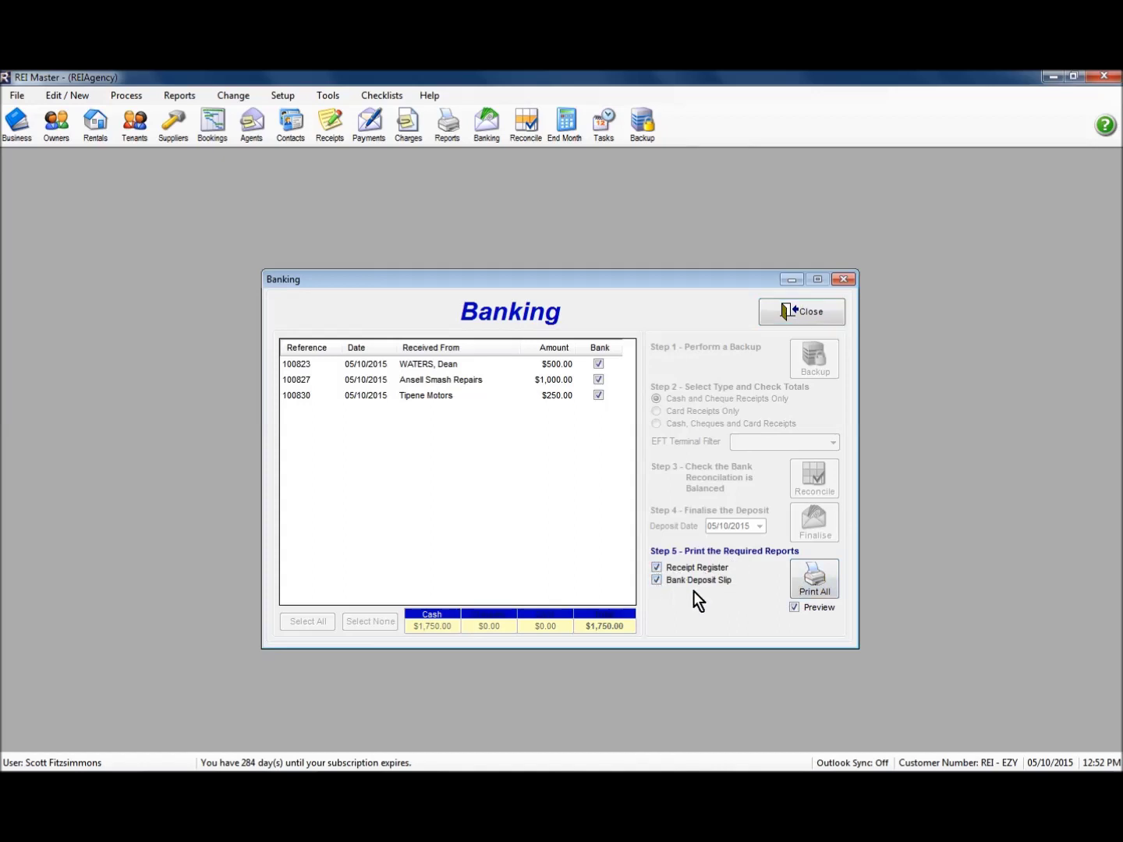
{"action": "left_click", "coordinate": [818, 581]}
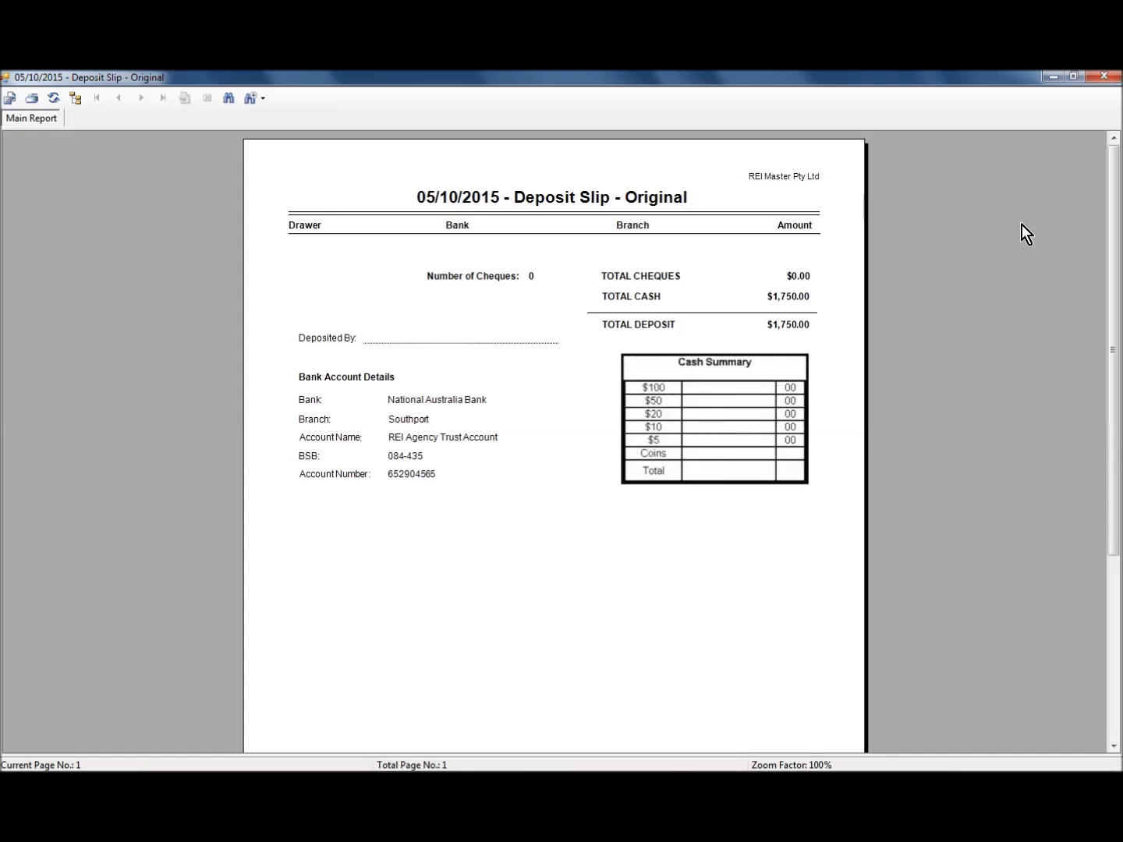
{"action": "left_click", "coordinate": [1104, 75]}
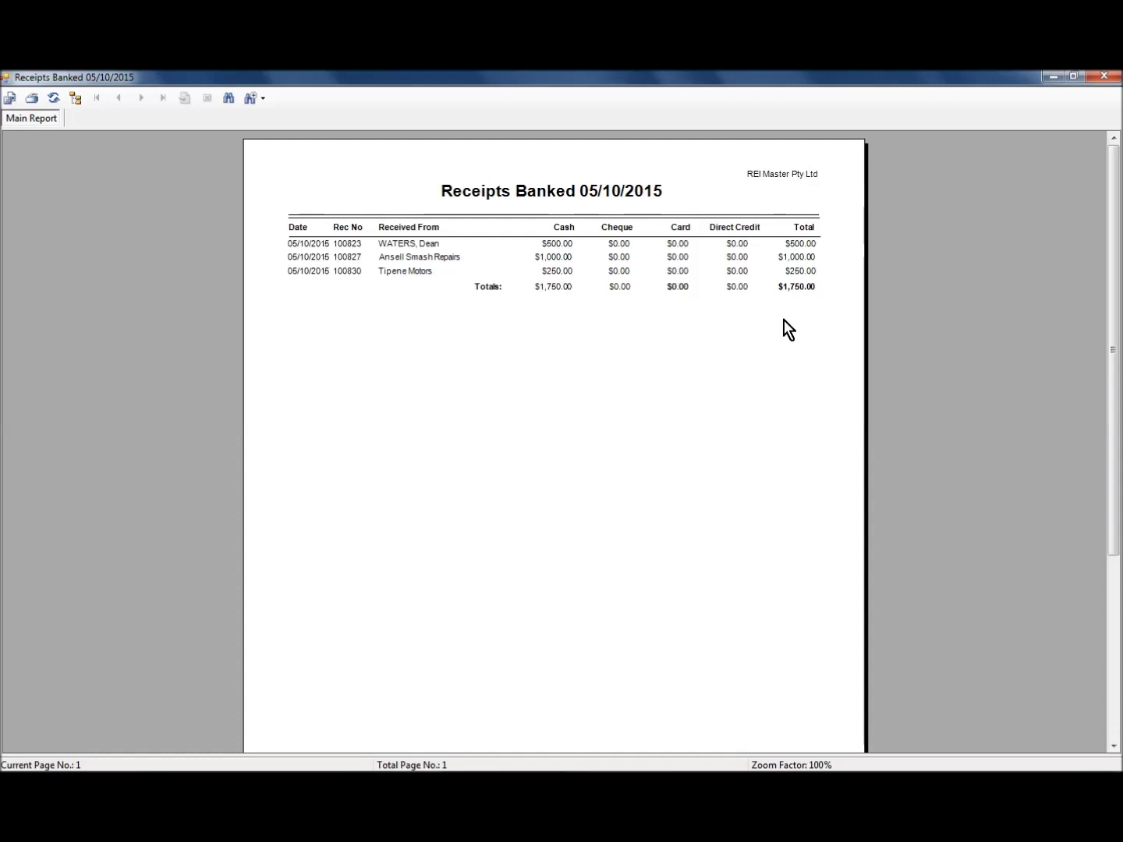
{"action": "left_click", "coordinate": [1106, 77]}
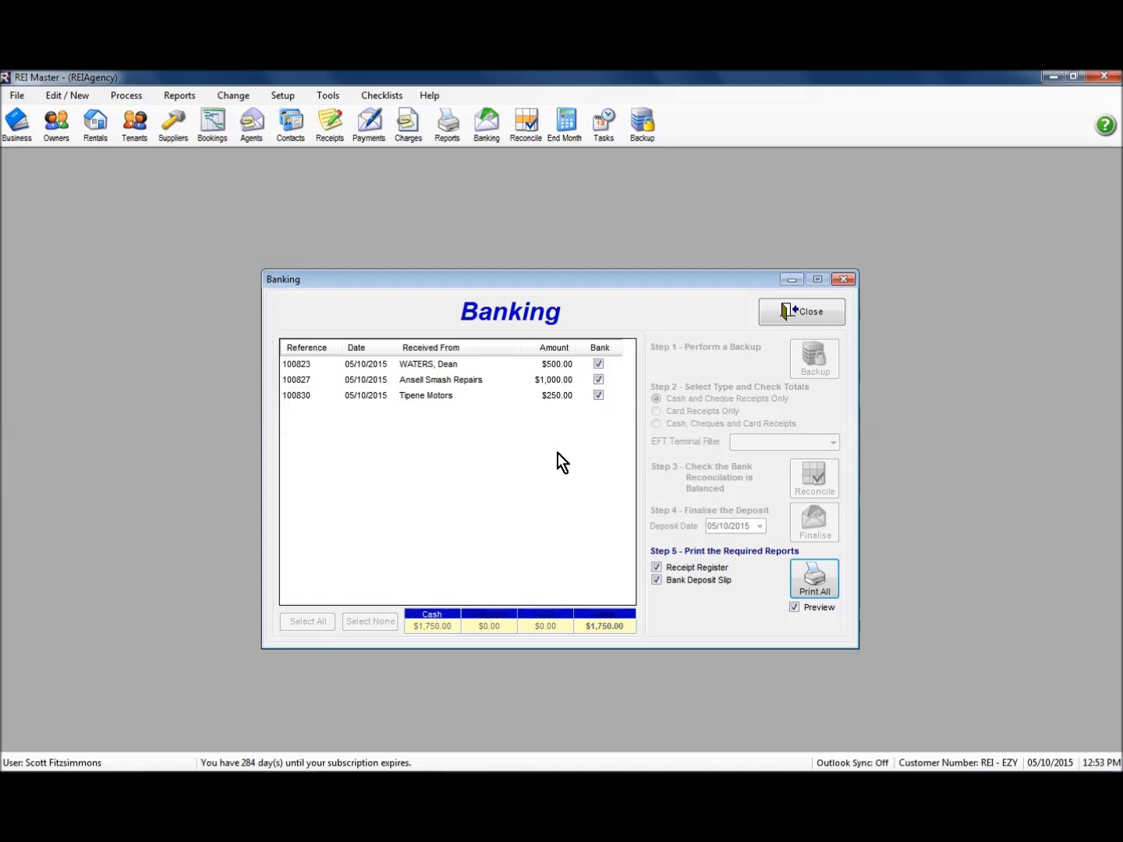
- Close Banking, view the 05/10/2015 $1,750.00 deposit row in Reconcile, then close it
{"action": "left_click", "coordinate": [796, 311]}
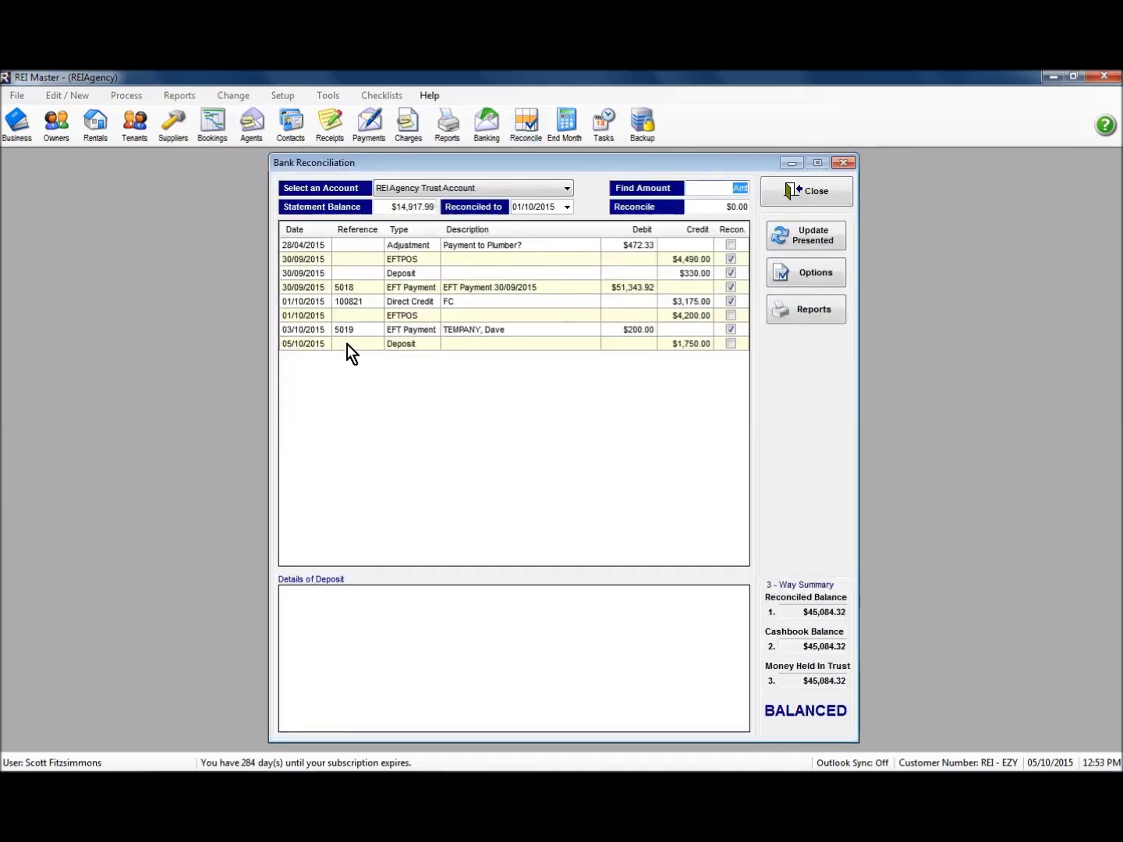
{"action": "left_click", "coordinate": [348, 344]}
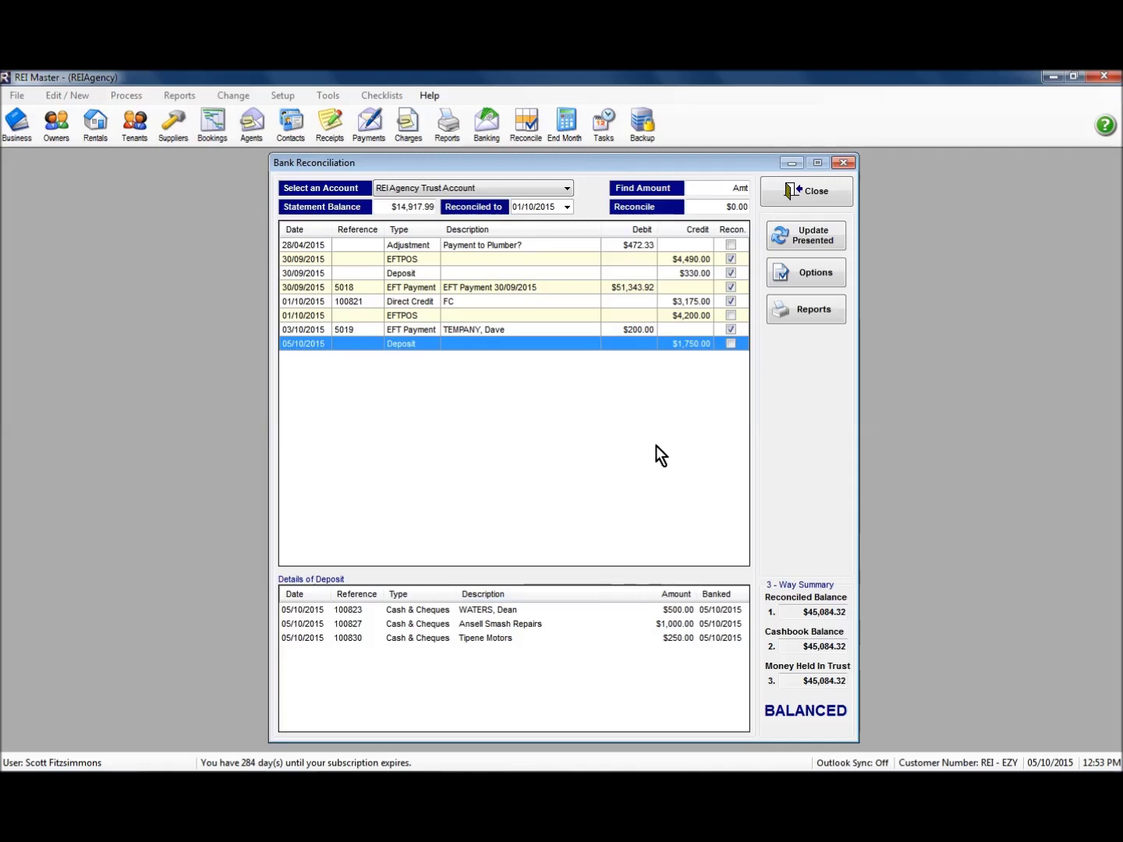
{"action": "left_click", "coordinate": [797, 191]}
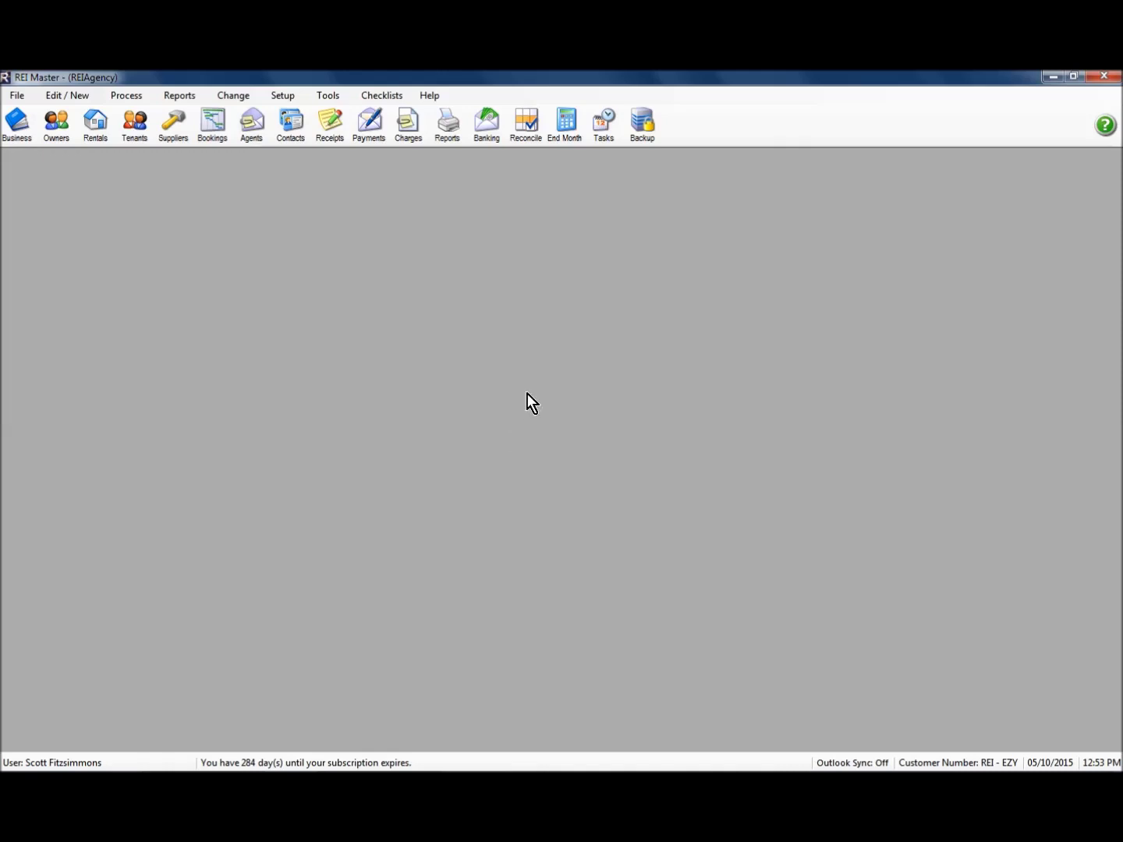
- Reopen Banking and run another zip backup, acknowledging its completion
{"action": "left_click", "coordinate": [488, 130]}
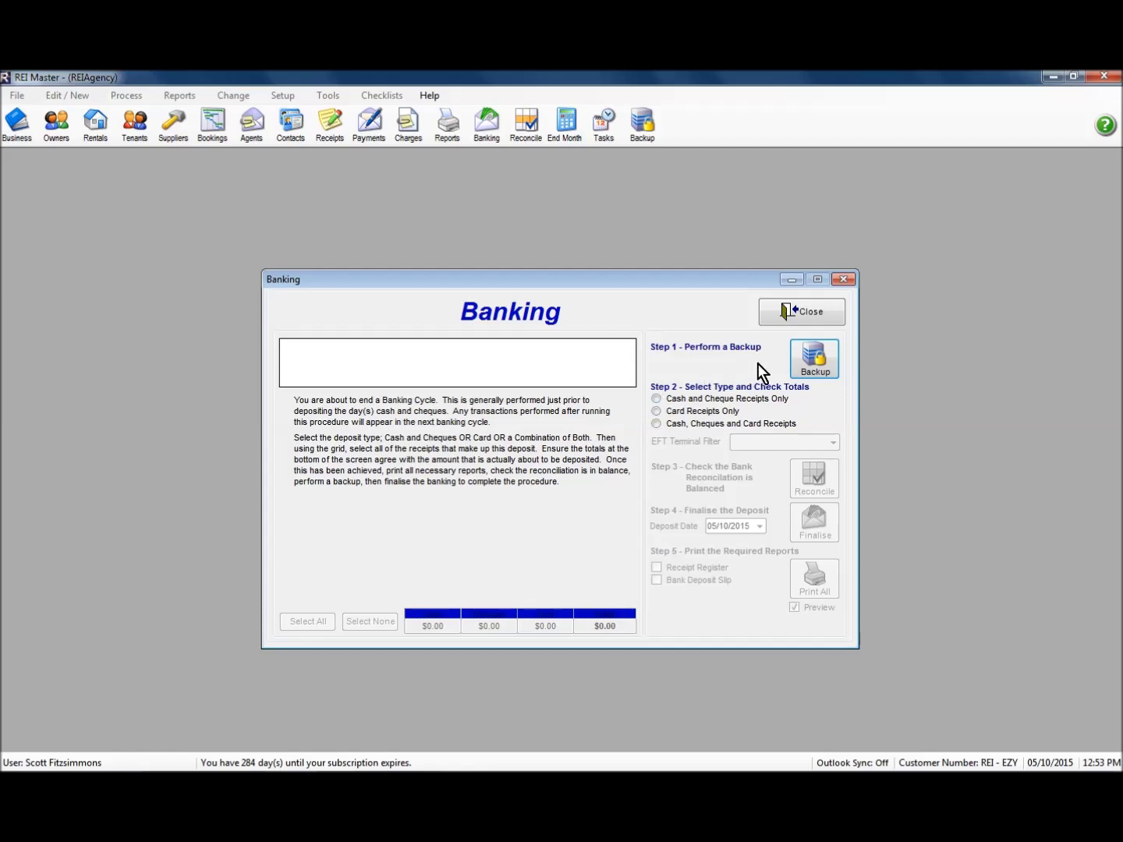
{"action": "left_click", "coordinate": [817, 363]}
{"action": "left_click", "coordinate": [679, 433]}
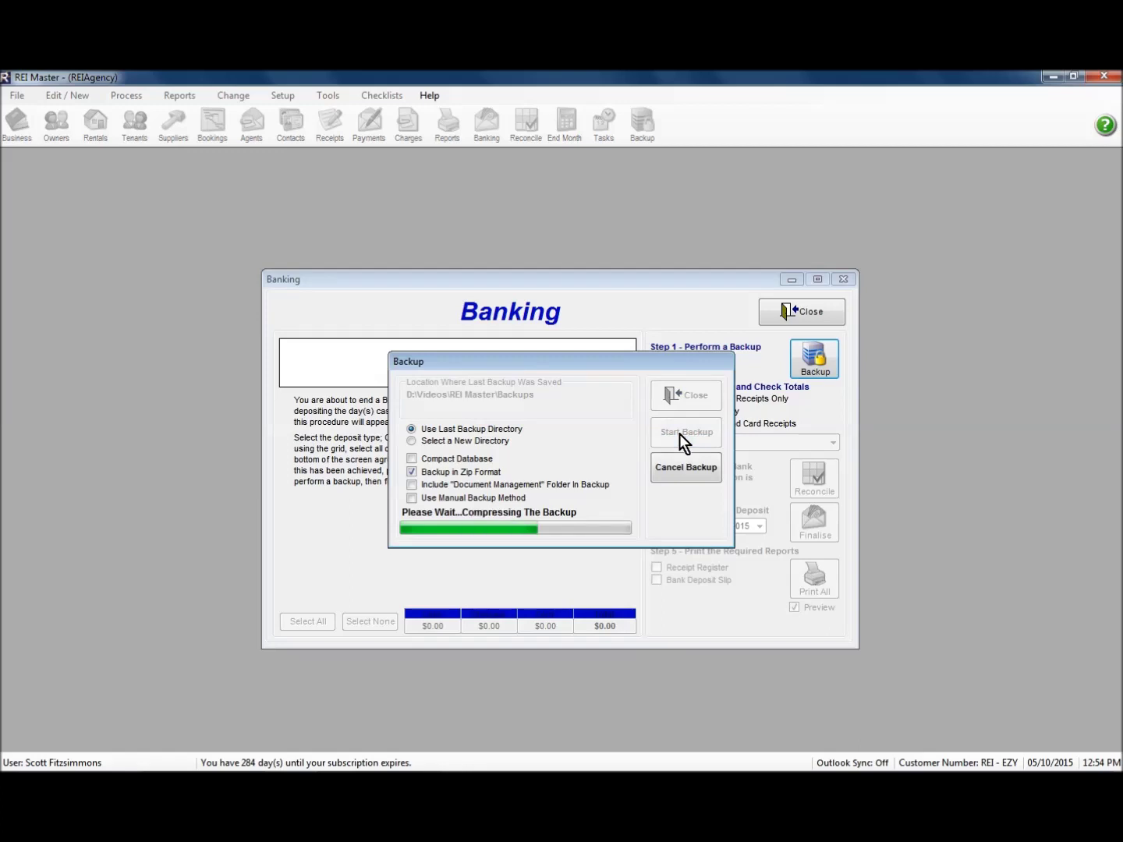
{"action": "left_click", "coordinate": [669, 482]}
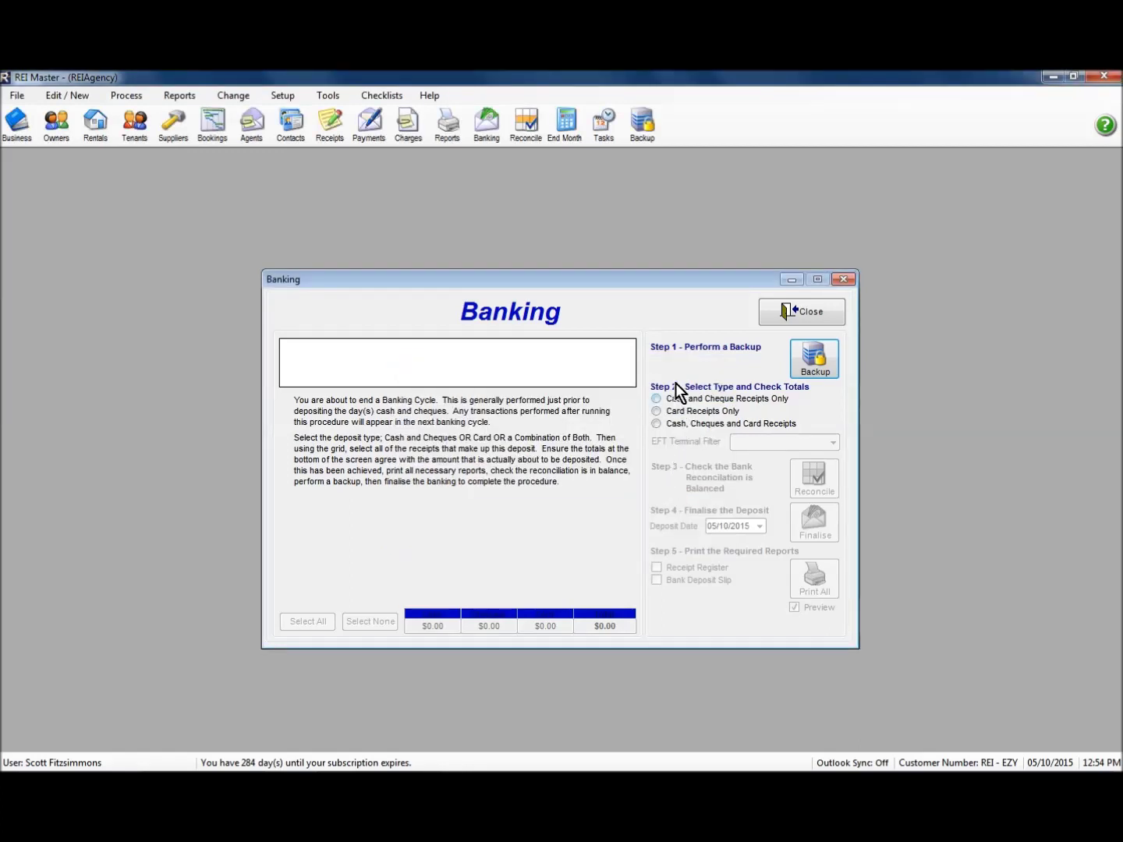
- Show card receipts only and tick all ten for a $23,744.00 card total
{"action": "left_click", "coordinate": [657, 410]}
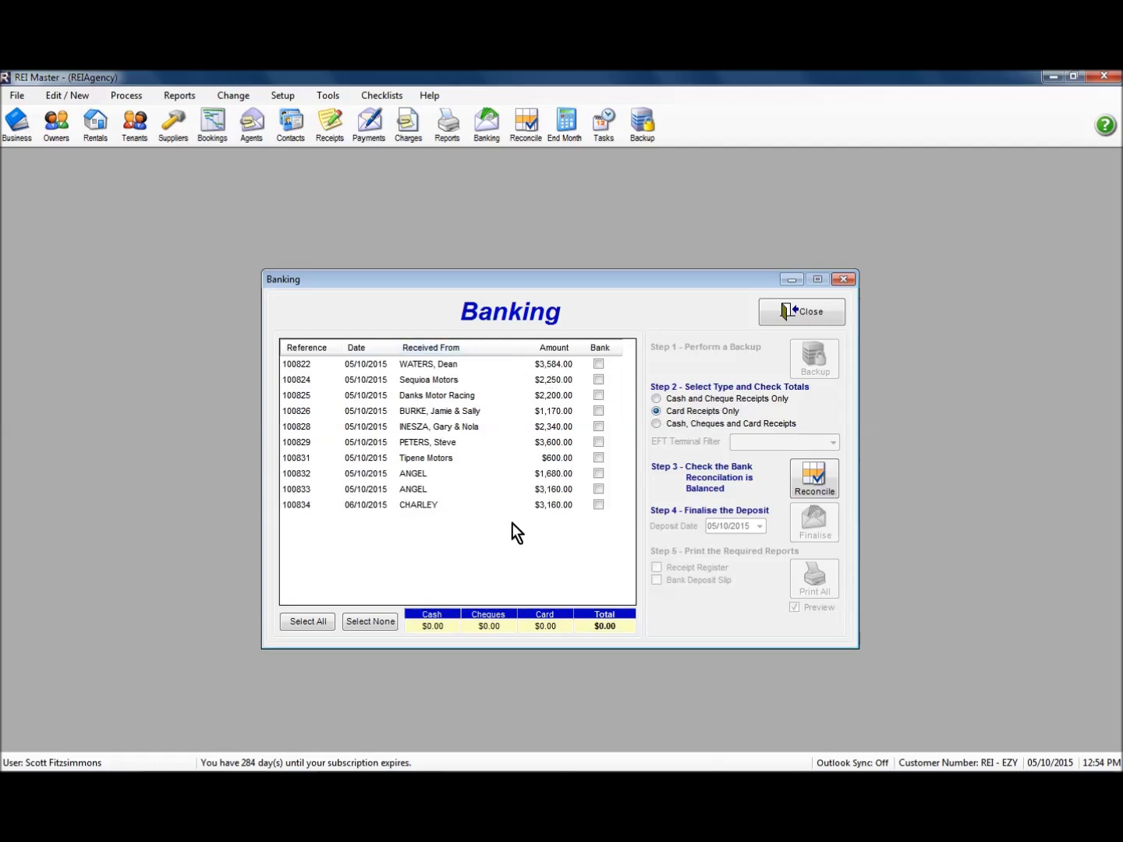
{"action": "left_click", "coordinate": [598, 364]}
{"action": "left_click", "coordinate": [600, 381]}
{"action": "left_click", "coordinate": [599, 396]}
{"action": "left_click", "coordinate": [598, 411]}
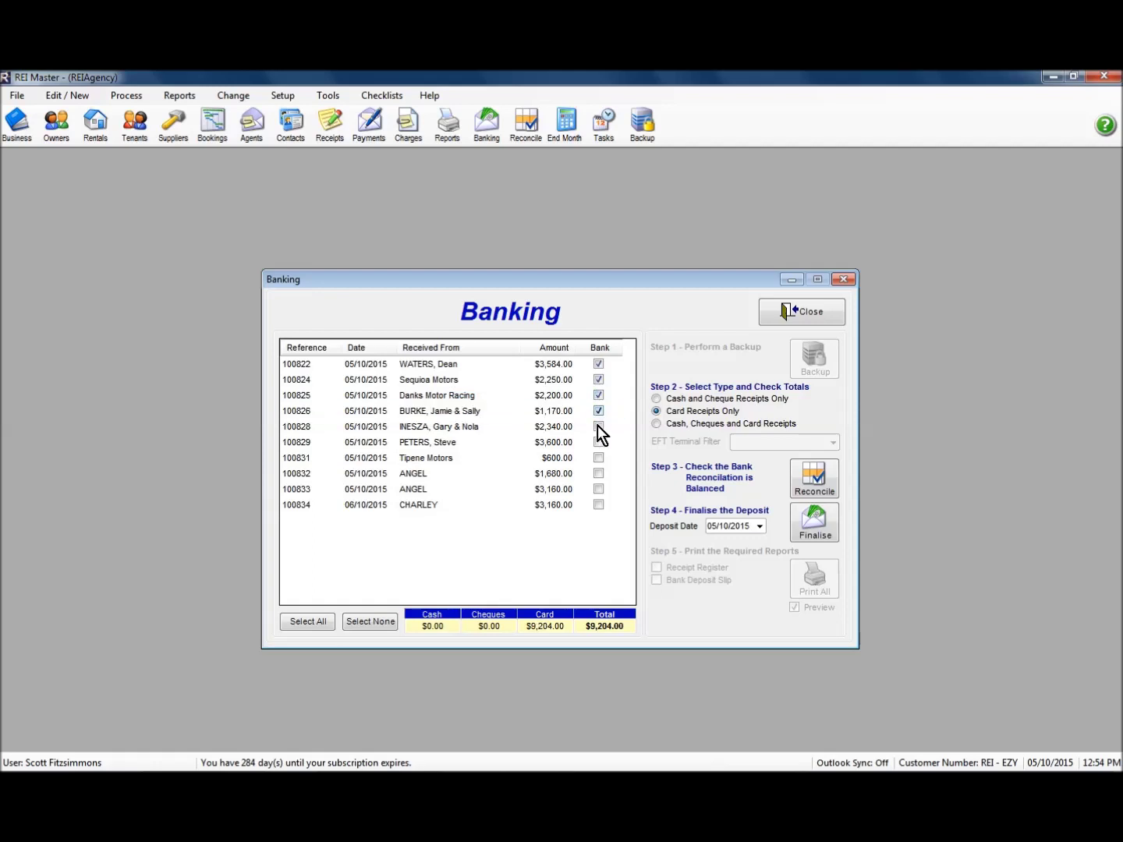
{"action": "left_click", "coordinate": [308, 621]}
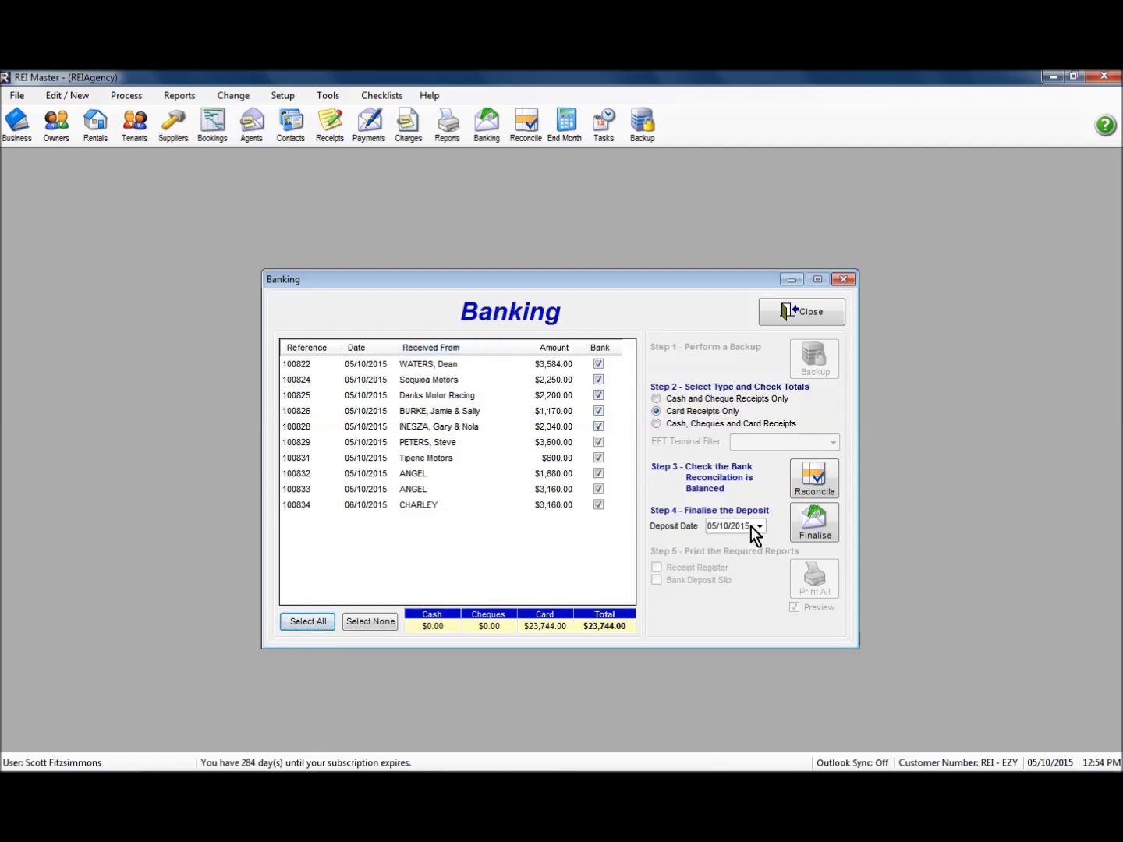
{"action": "left_click", "coordinate": [818, 478]}
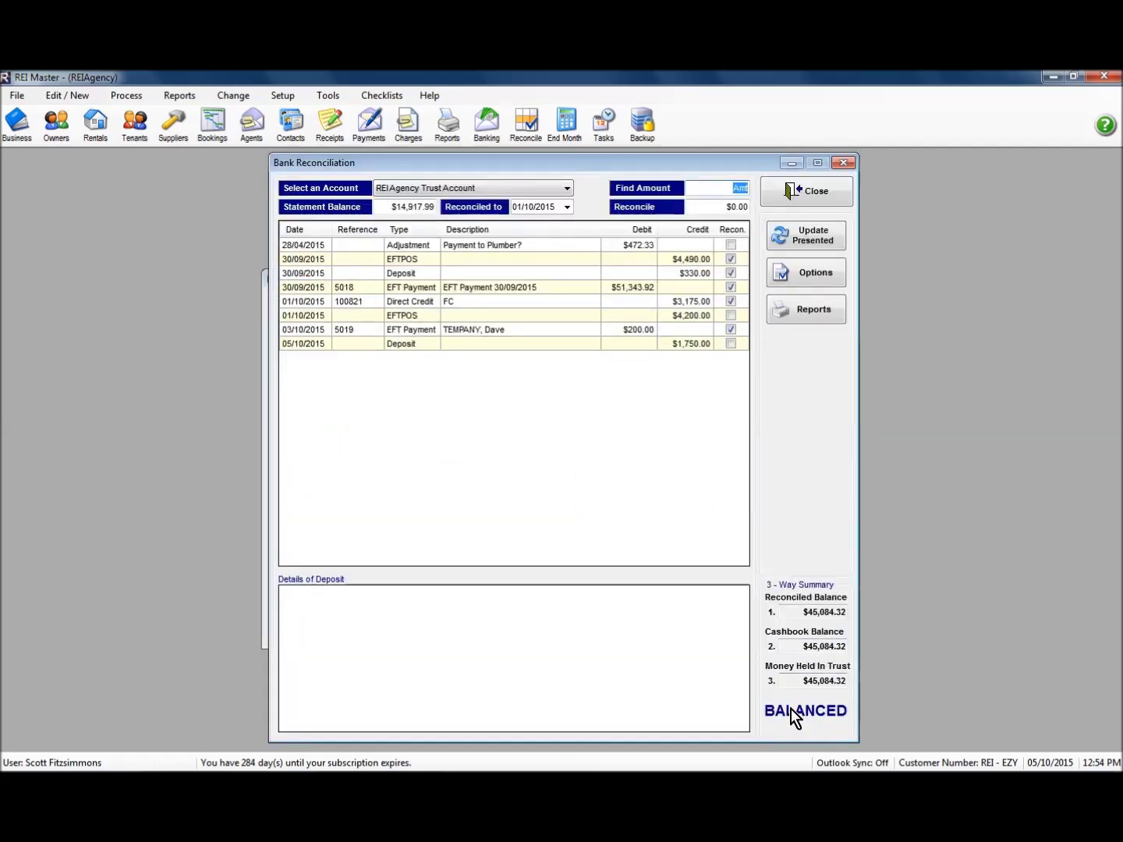
{"action": "left_click", "coordinate": [801, 196]}
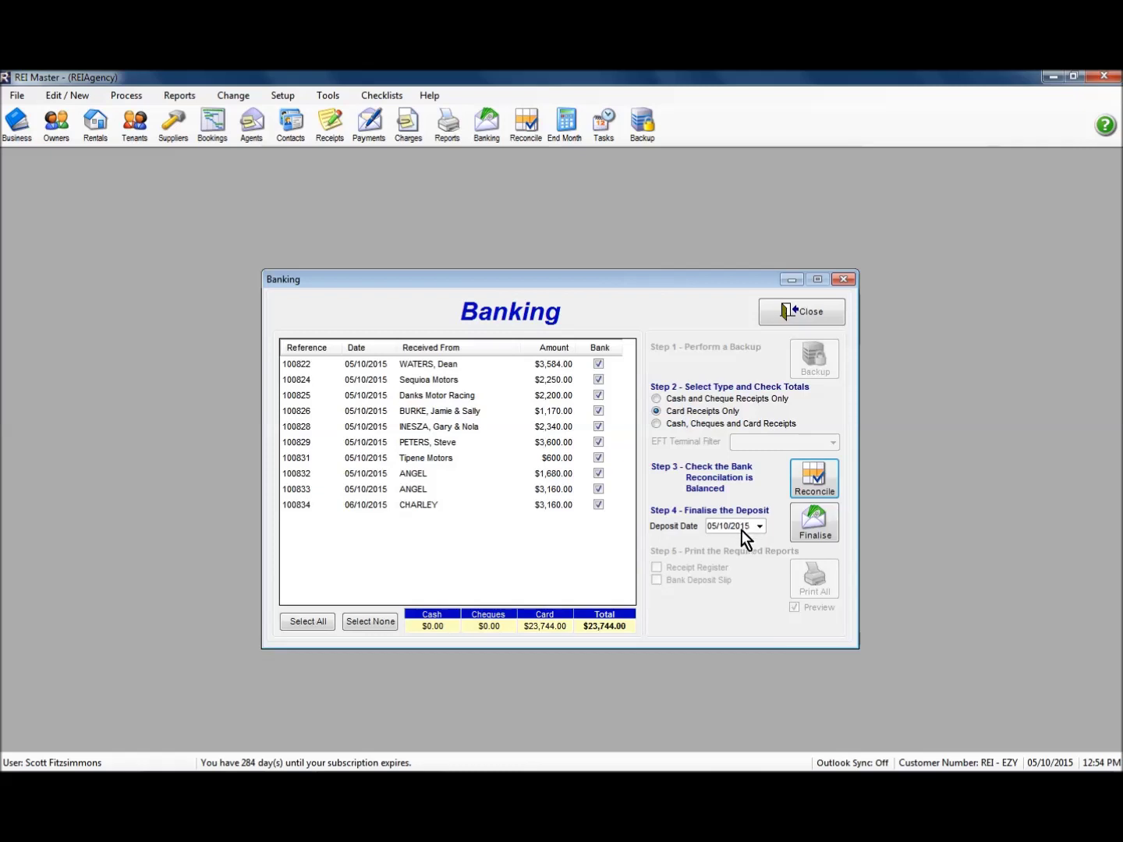
- Confirm the $23,744.00 card deposit, preview the Receipts Banked 05/10/2015 register, then close Banking
{"action": "left_click", "coordinate": [816, 528]}
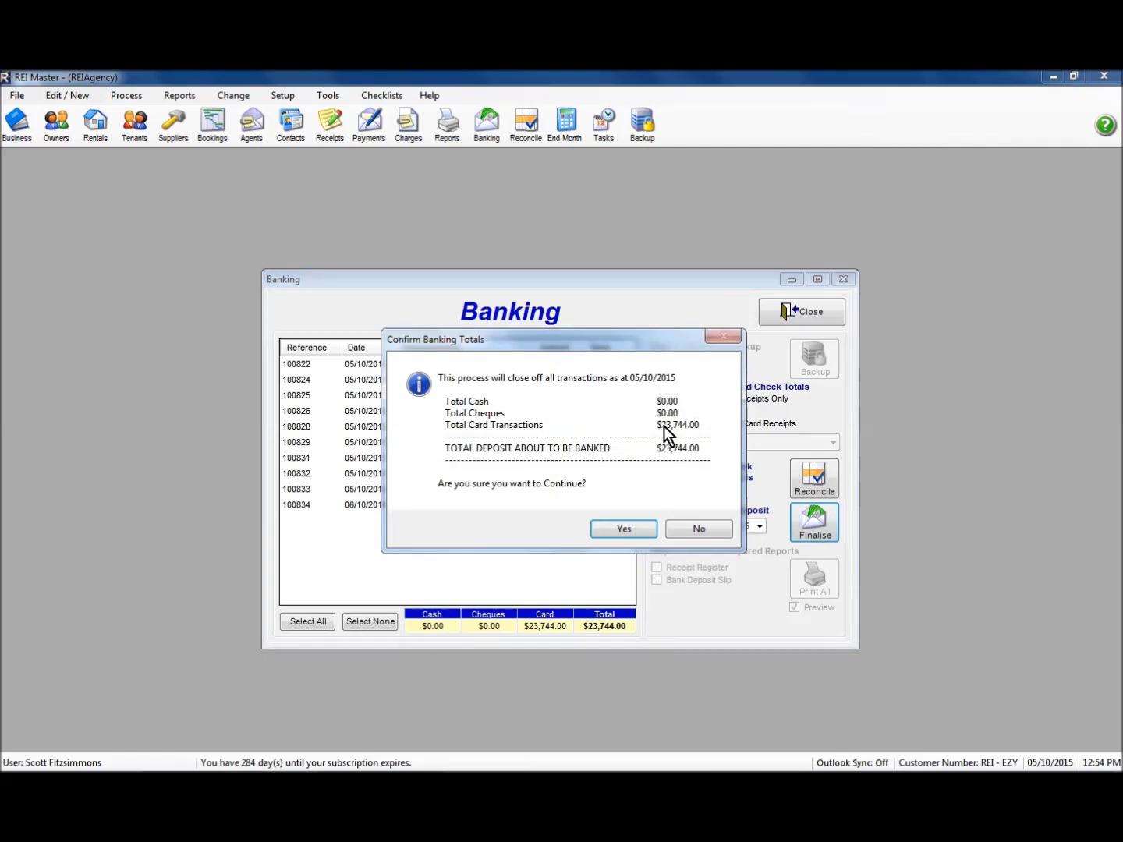
{"action": "left_click", "coordinate": [625, 531]}
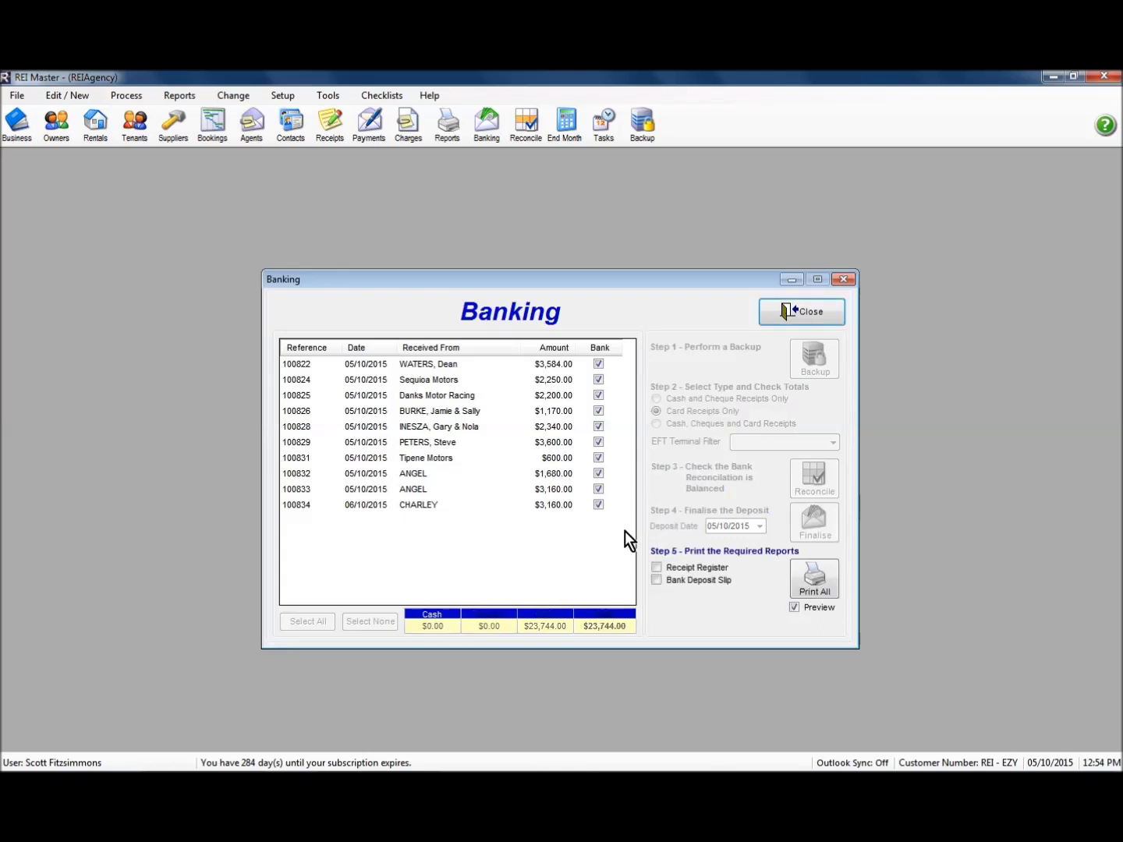
{"action": "left_click", "coordinate": [658, 569]}
{"action": "left_click", "coordinate": [814, 586]}
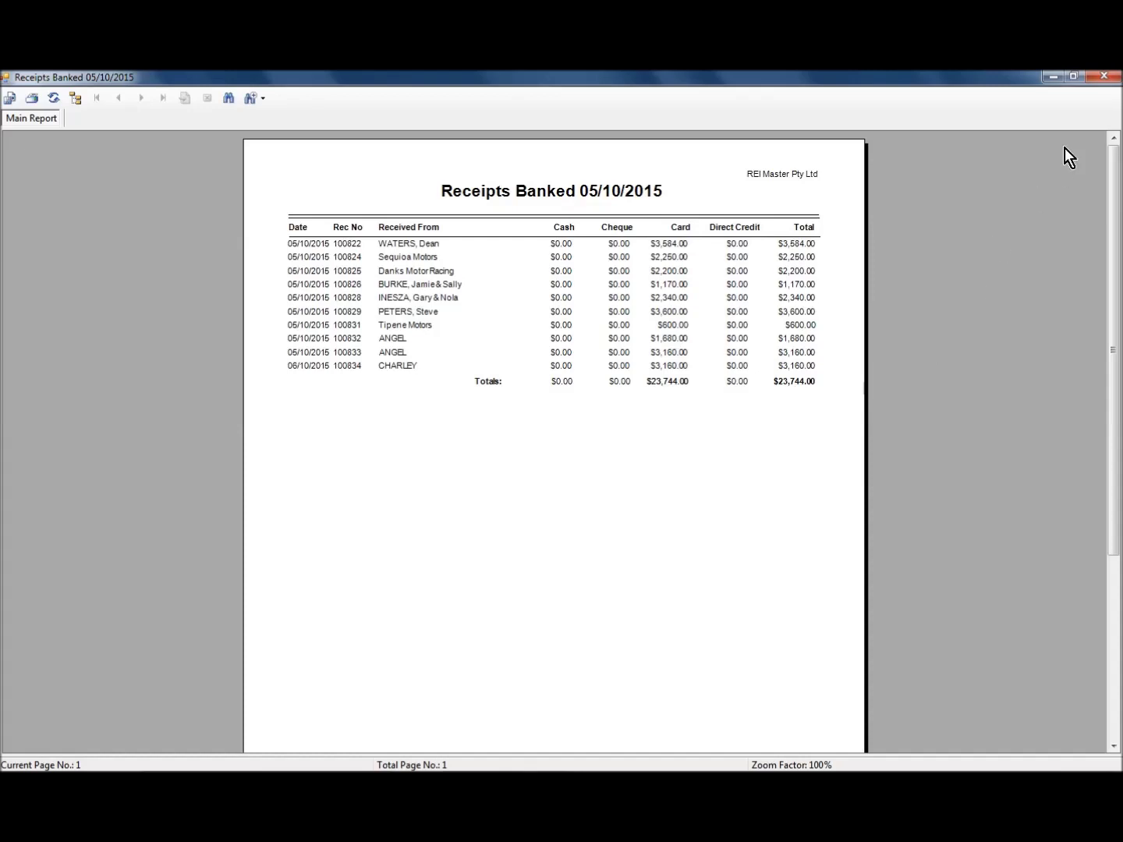
{"action": "left_click", "coordinate": [1103, 76]}
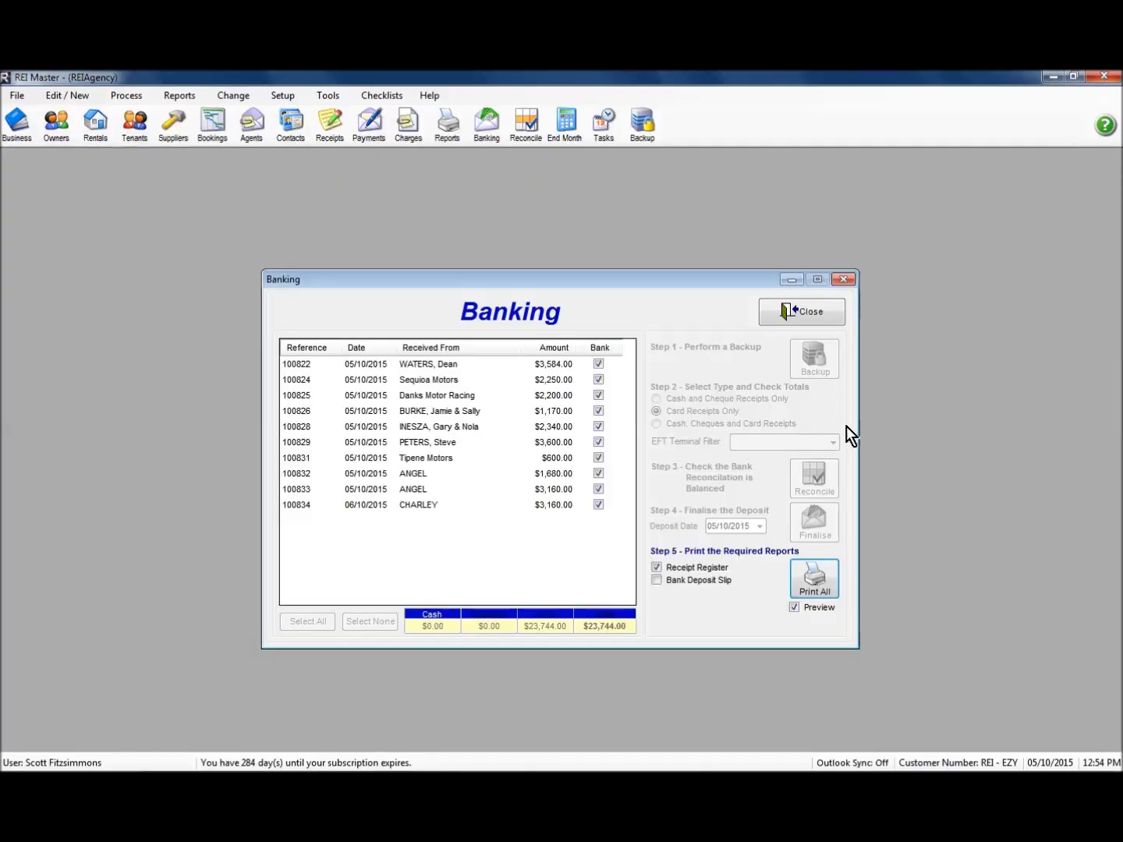
{"action": "left_click", "coordinate": [791, 312]}
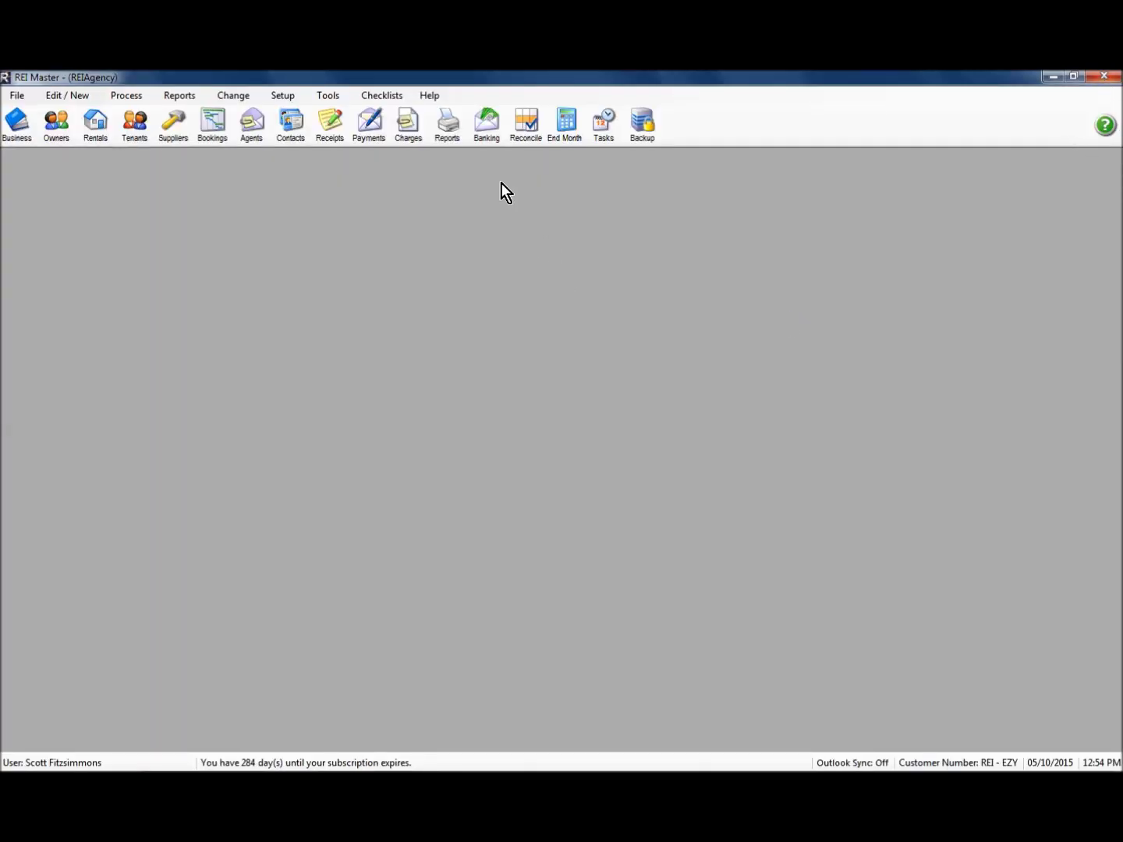
- Open the bank reconciliation and show the receipts in the 05/10/2015 $23,744.00 EFTPOS deposit
{"action": "left_click", "coordinate": [522, 130]}
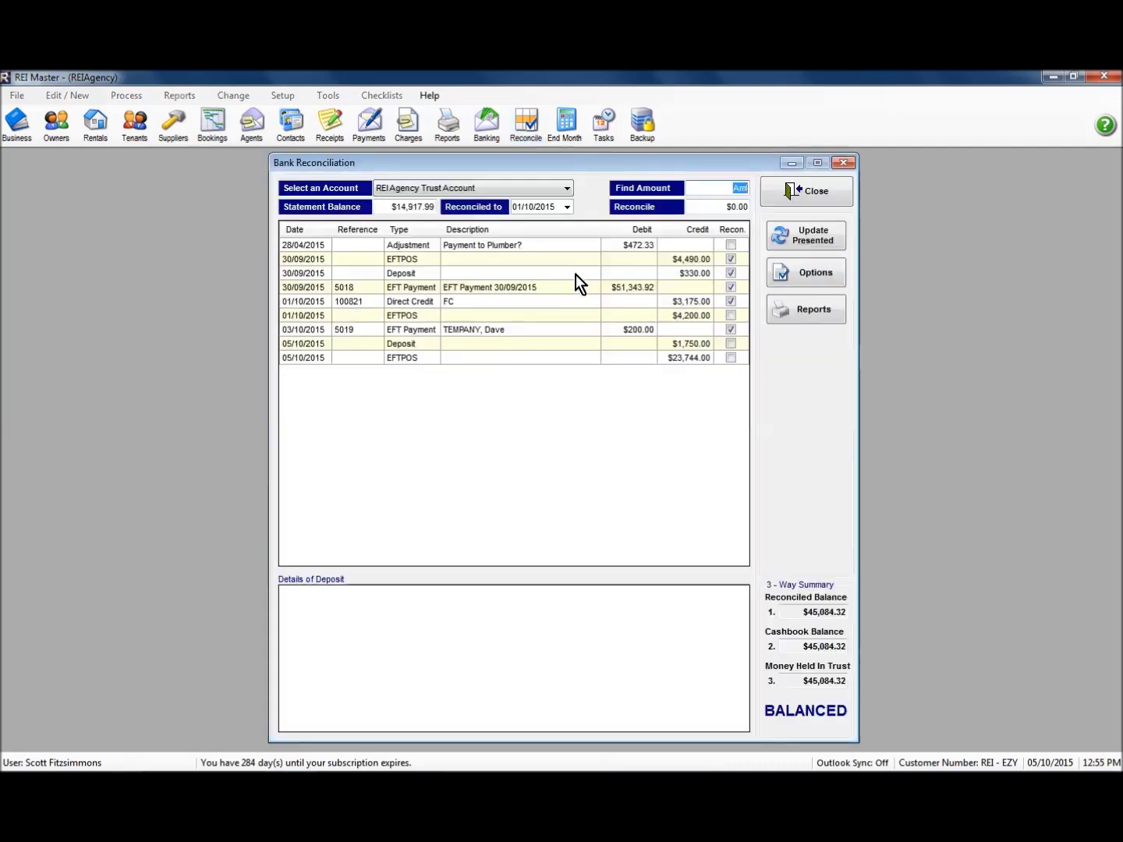
{"action": "left_click", "coordinate": [410, 358]}
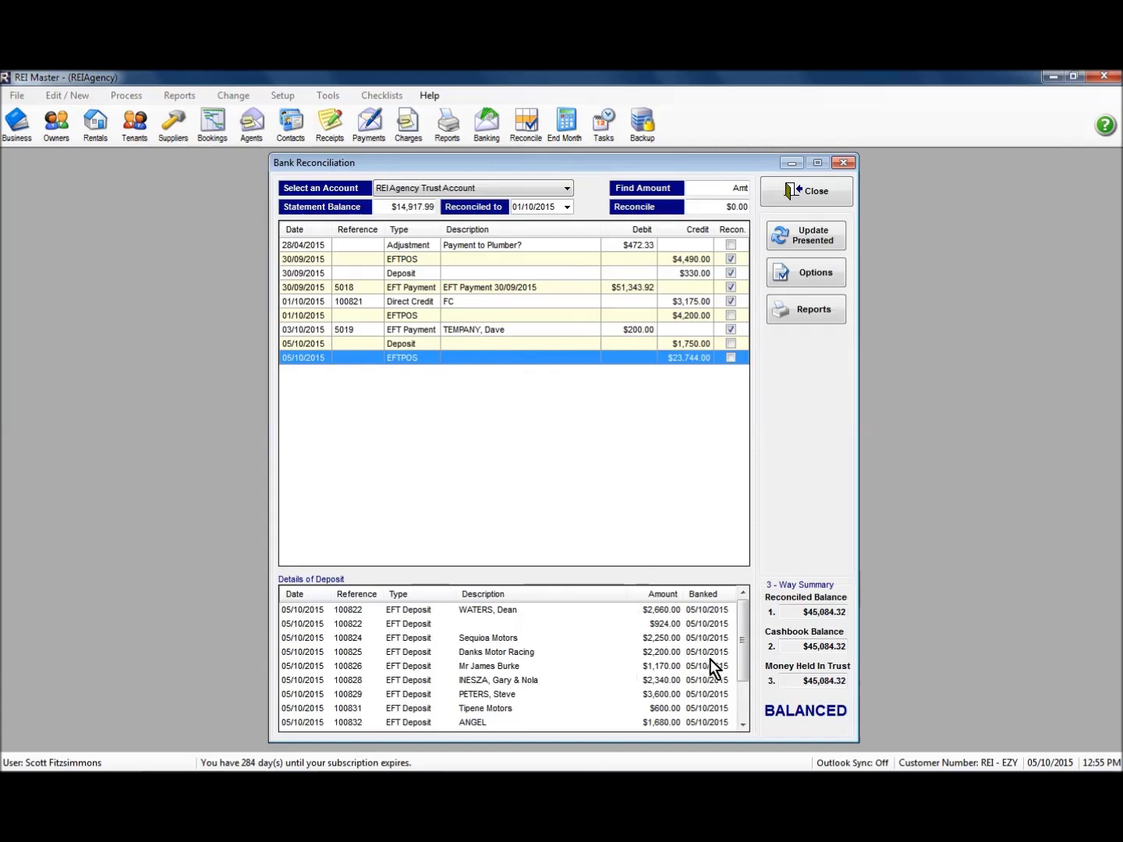
{"action": "mouse_move", "coordinate": [747, 656]}
{"action": "left_mouse_down"}
{"action": "mouse_move", "coordinate": [744, 702]}
{"action": "mouse_move", "coordinate": [740, 659]}
{"action": "left_mouse_up"}
- Review the deposit's receipt lines ($924.00, $2,660.00) and select the $3,160.00 receipt
{"action": "left_click", "coordinate": [350, 609]}
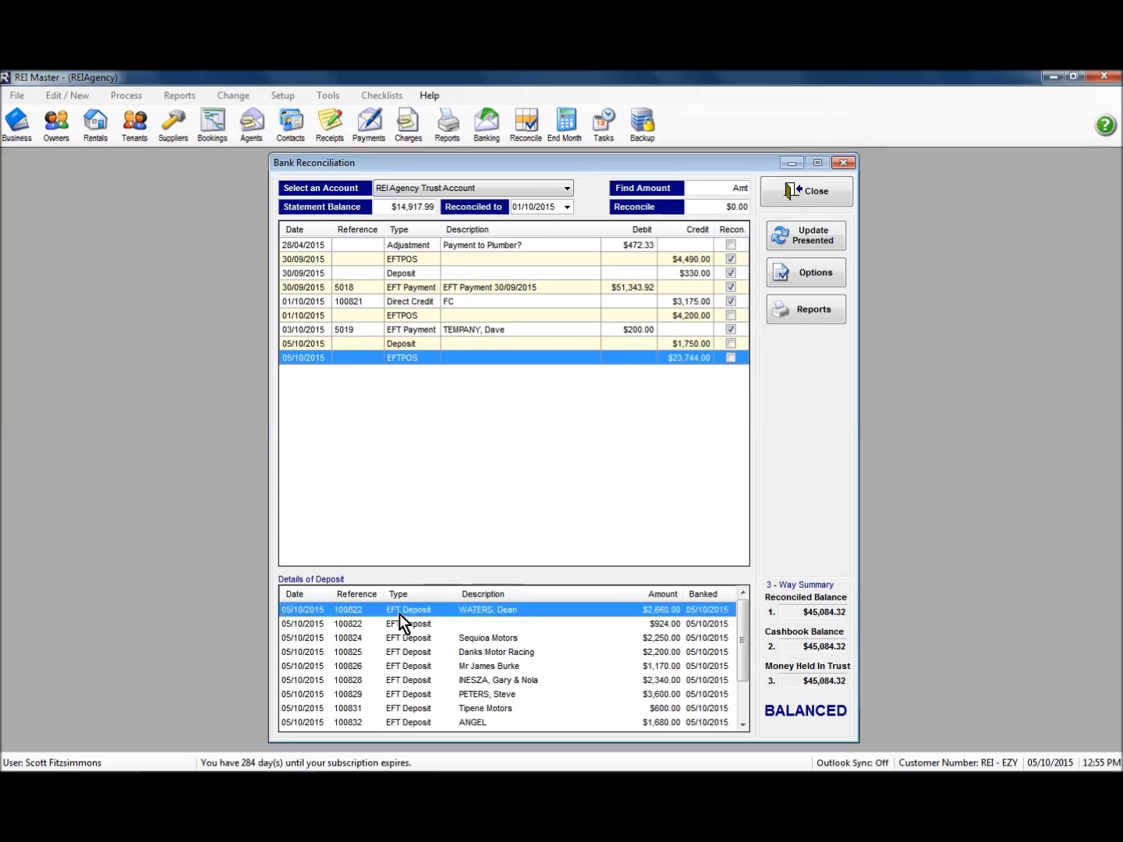
{"action": "left_click", "coordinate": [359, 624]}
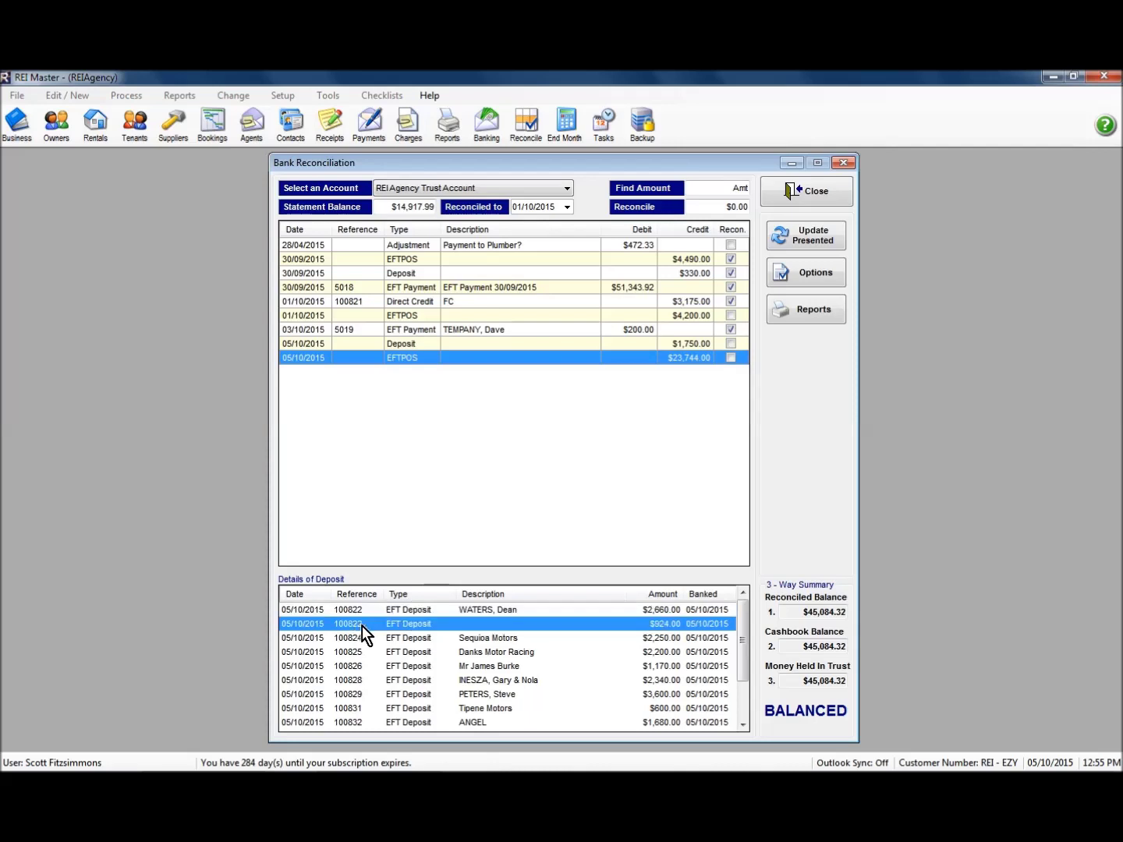
{"action": "left_click", "coordinate": [477, 610]}
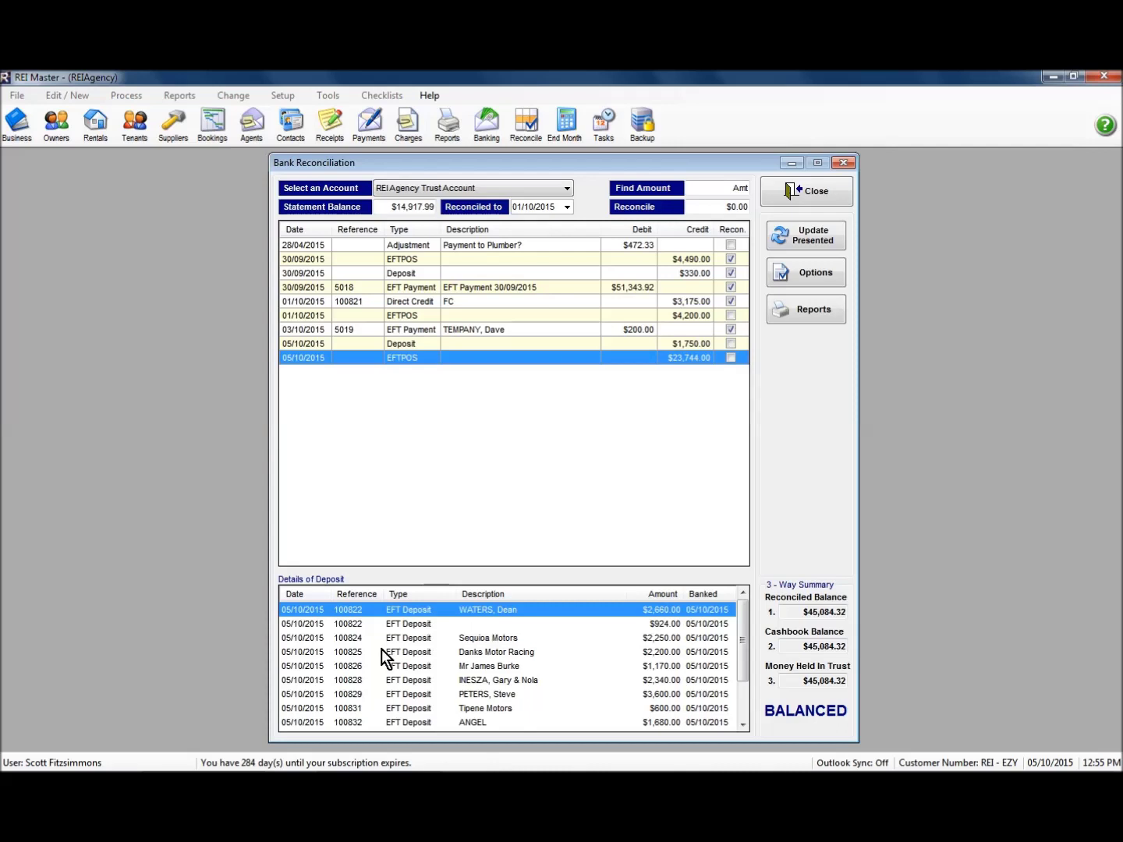
{"action": "left_click", "coordinate": [742, 725]}
{"action": "left_click", "coordinate": [743, 724]}
{"action": "left_click", "coordinate": [742, 725]}
{"action": "left_click", "coordinate": [743, 725]}
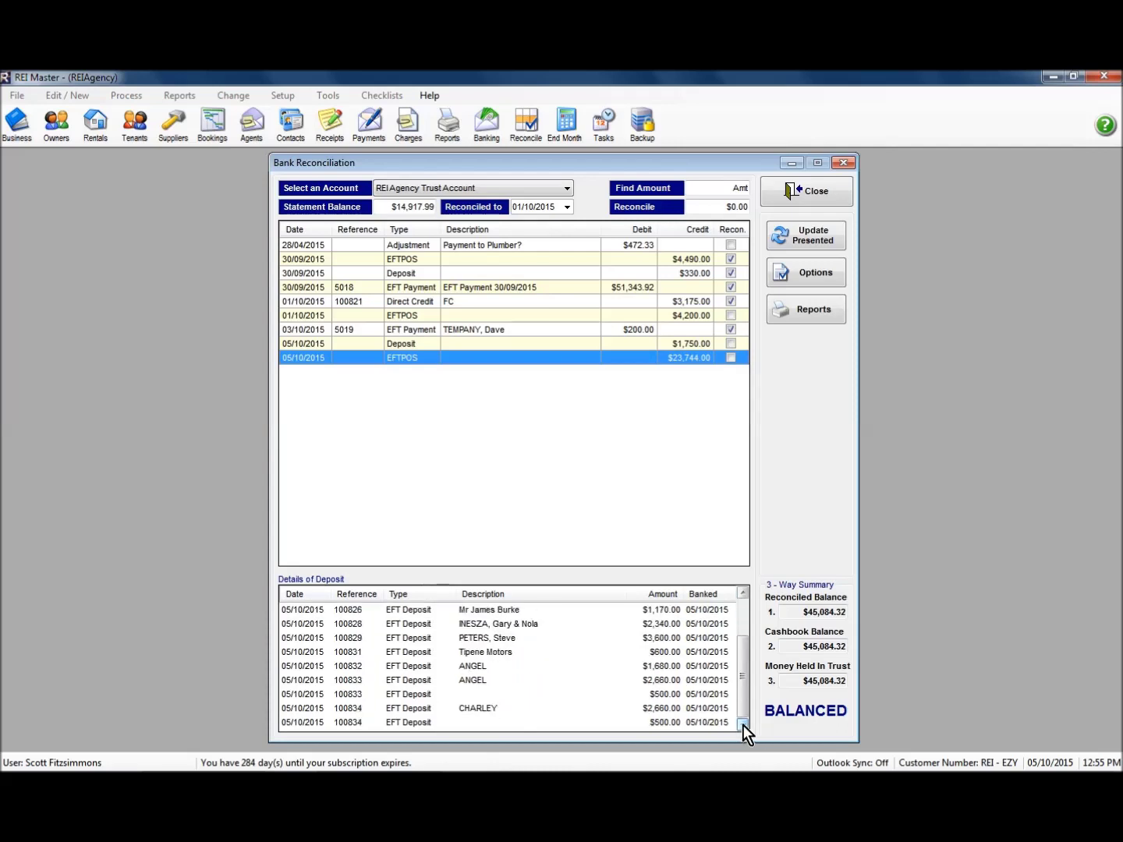
{"action": "left_click", "coordinate": [355, 681]}
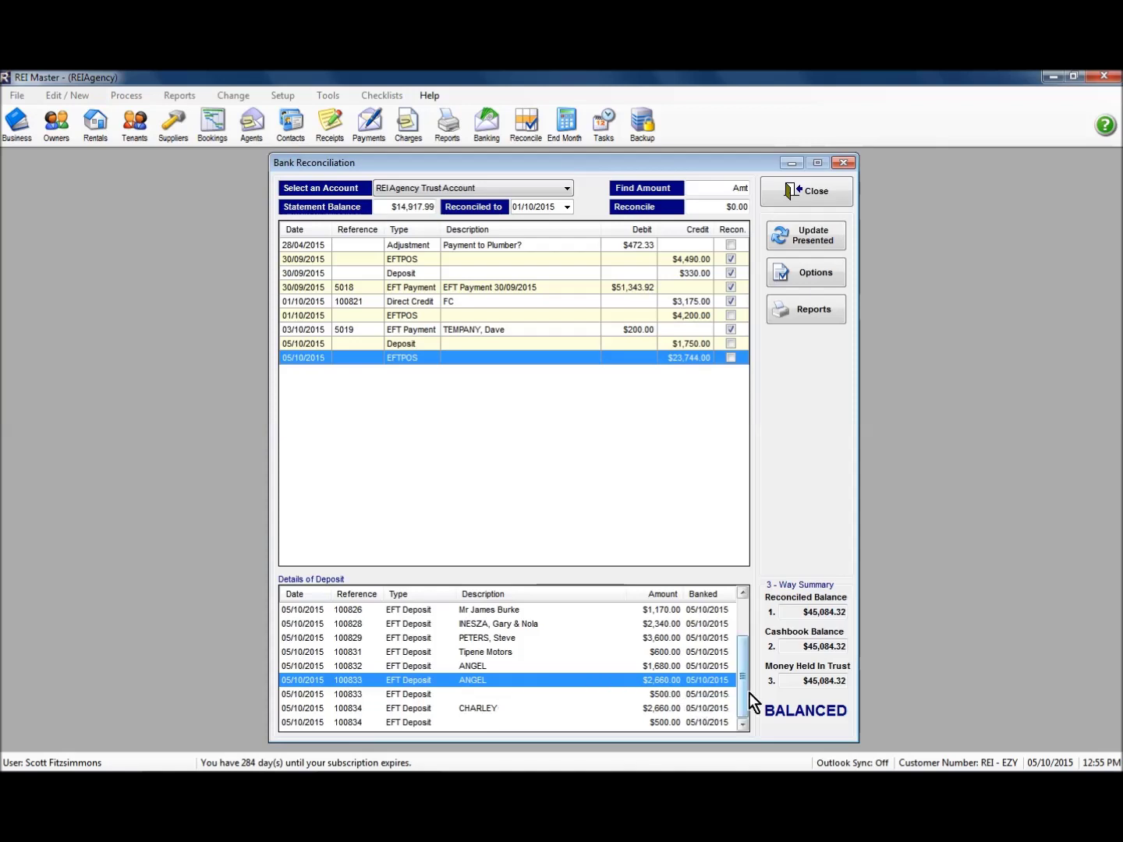
{"action": "left_click_drag", "start_coordinate": [745, 698], "coordinate": [741, 648]}
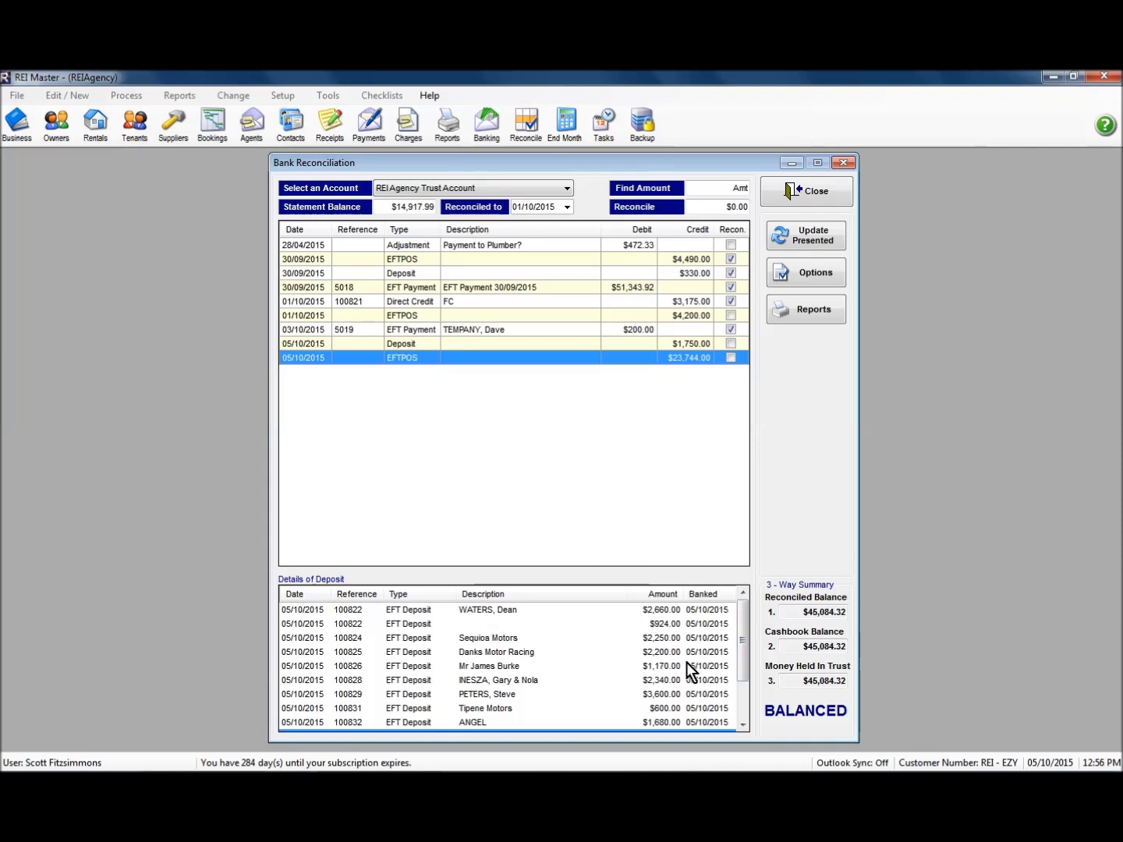
{"action": "left_click_drag", "start_coordinate": [740, 660], "coordinate": [748, 702]}
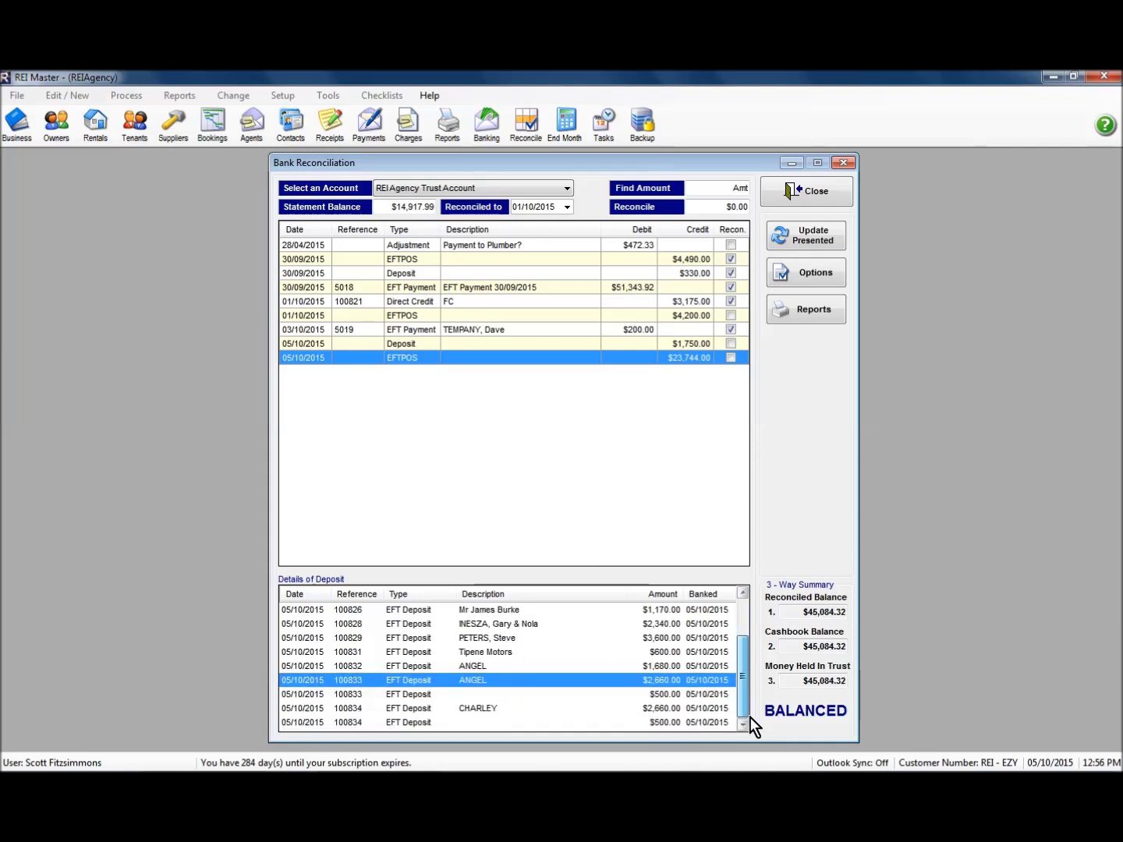
{"action": "left_click", "coordinate": [352, 709]}
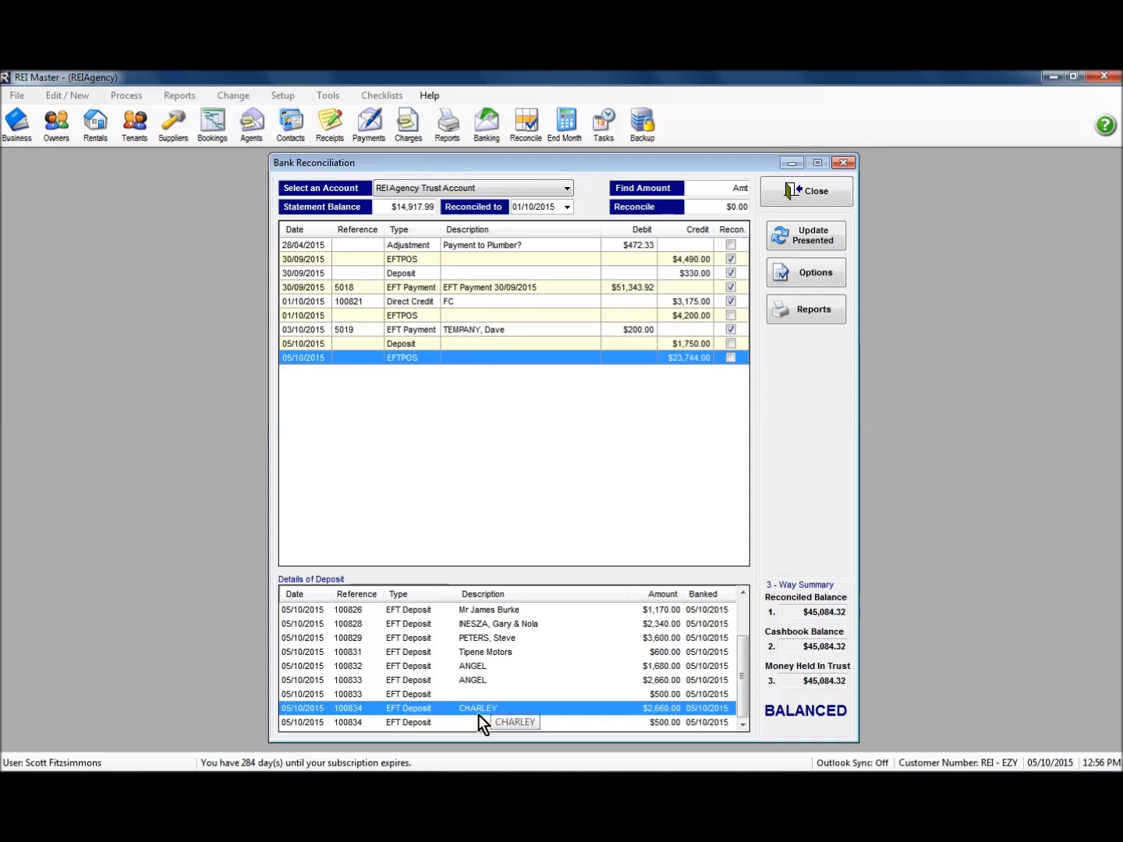
- Separate $3,160.00 receipt 100834 from the card deposit into its own EFTPOS deposit
{"action": "right_click", "coordinate": [557, 711]}
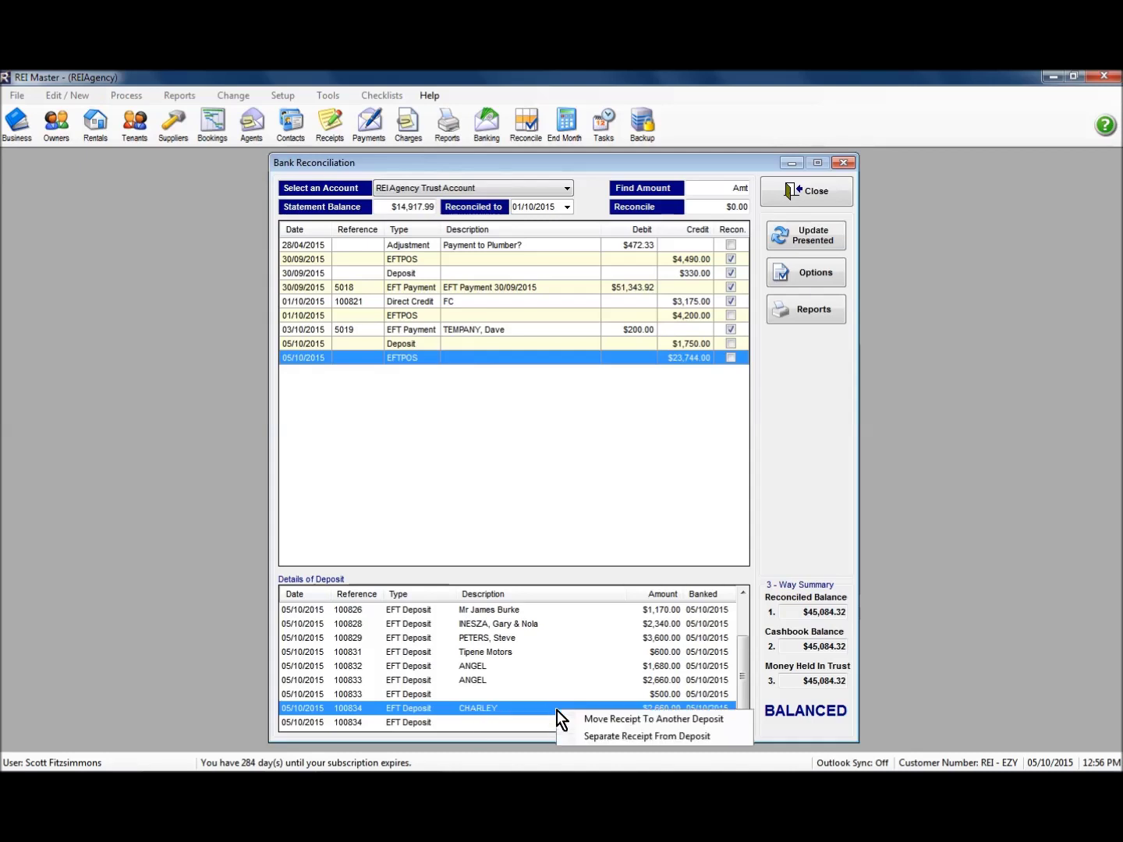
{"action": "left_click", "coordinate": [611, 737]}
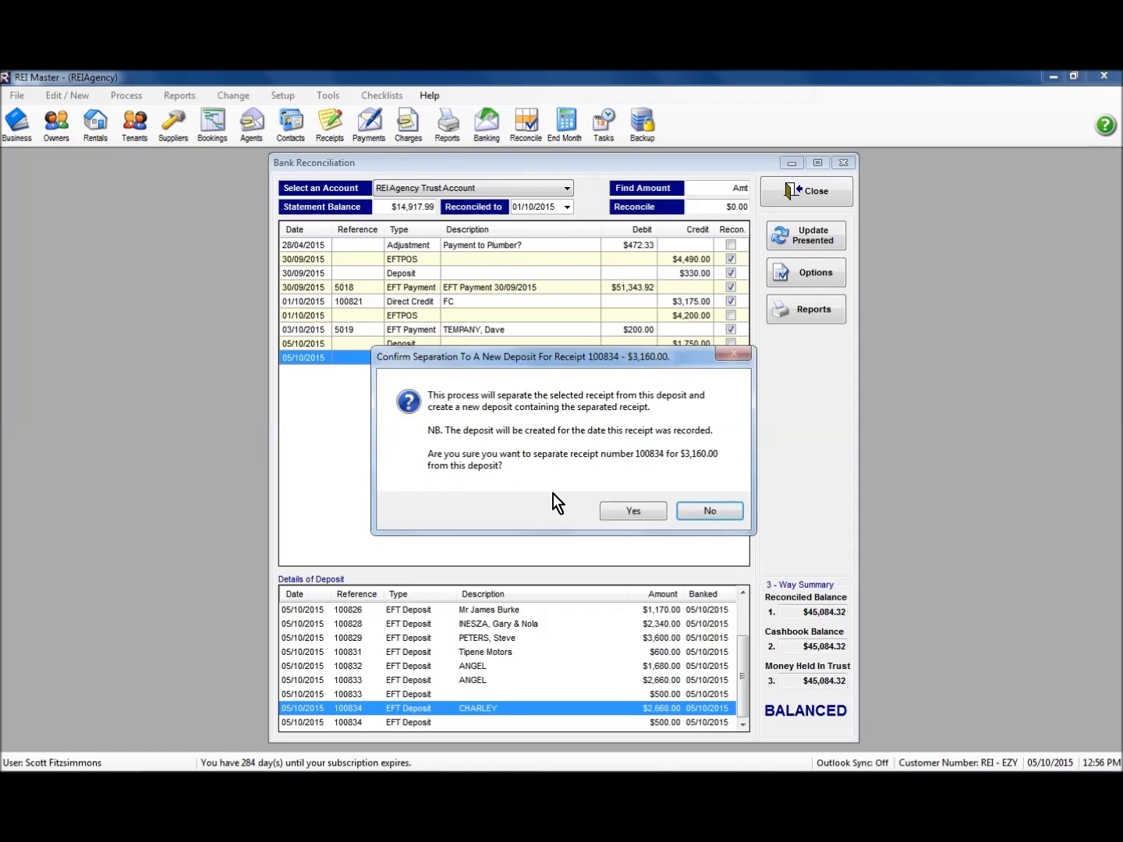
{"action": "left_click", "coordinate": [632, 513]}
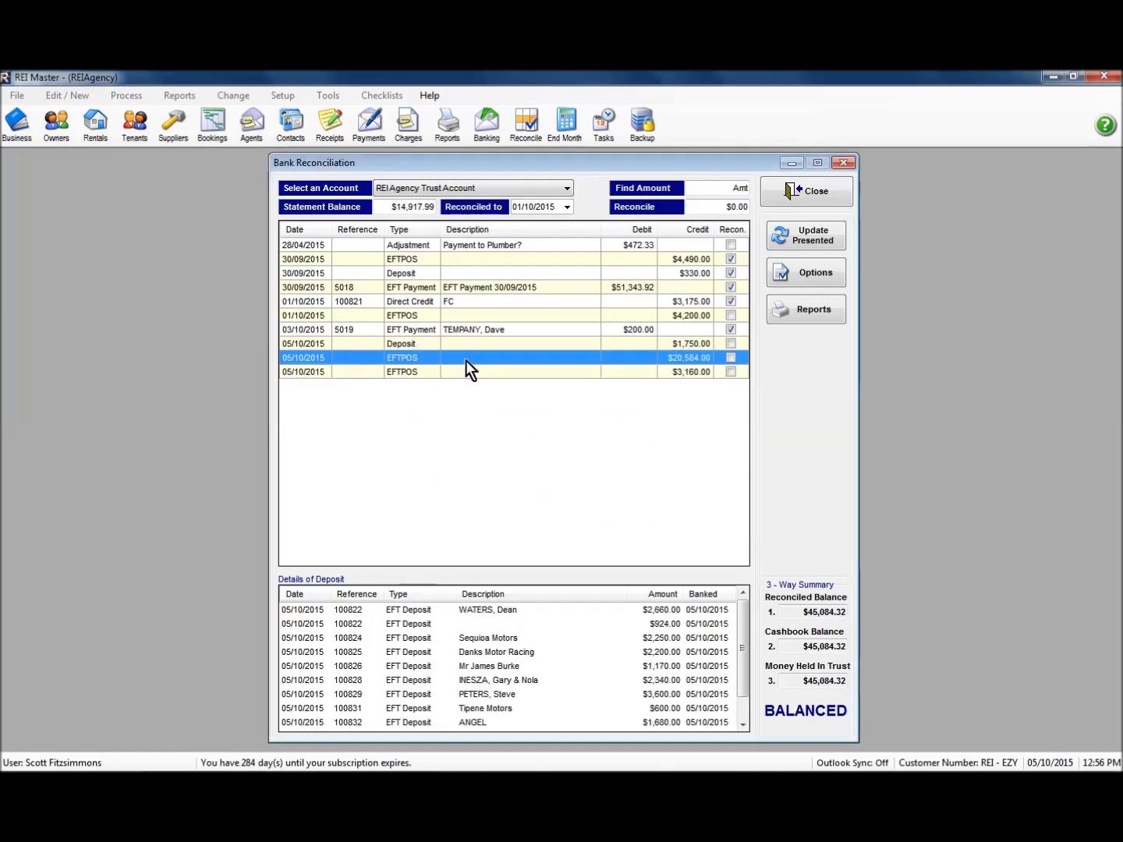
- Reprint the receipt register for the new $3,160.00 EFTPOS deposit and close the preview
{"action": "left_click_drag", "start_coordinate": [747, 671], "coordinate": [745, 699]}
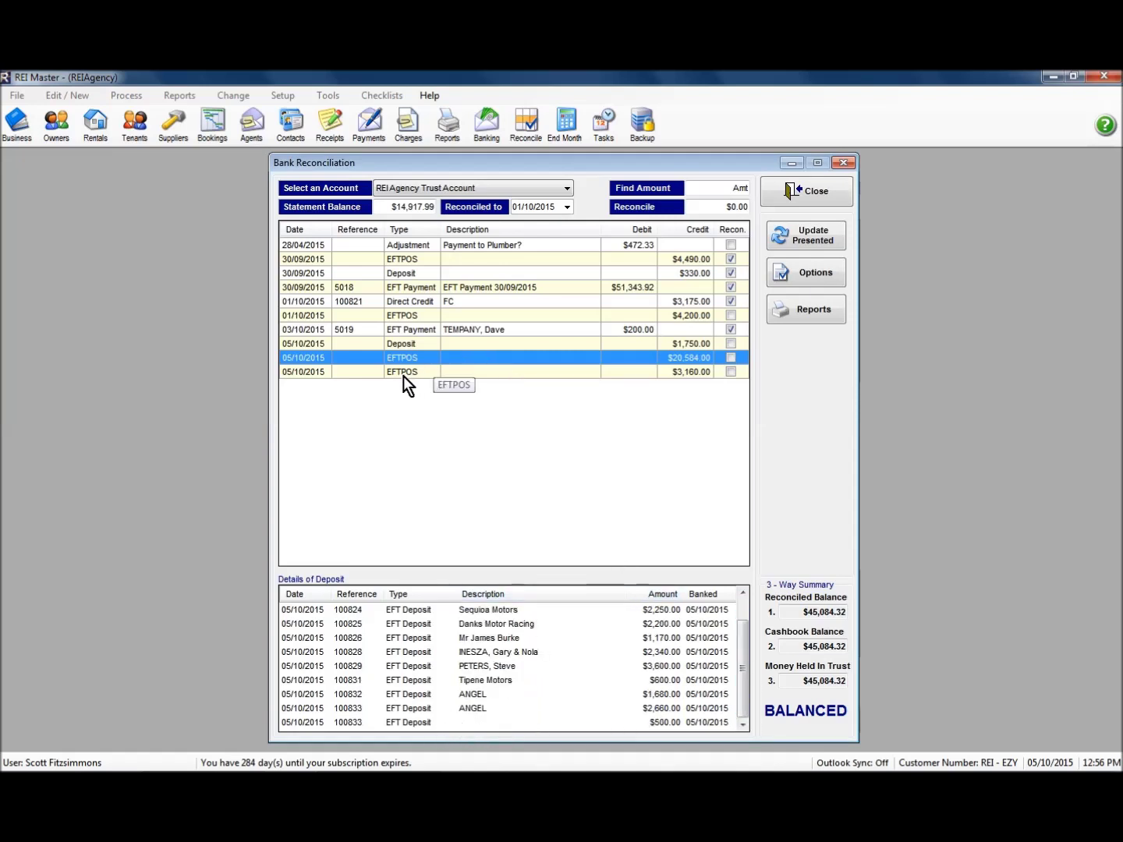
{"action": "left_click", "coordinate": [423, 372]}
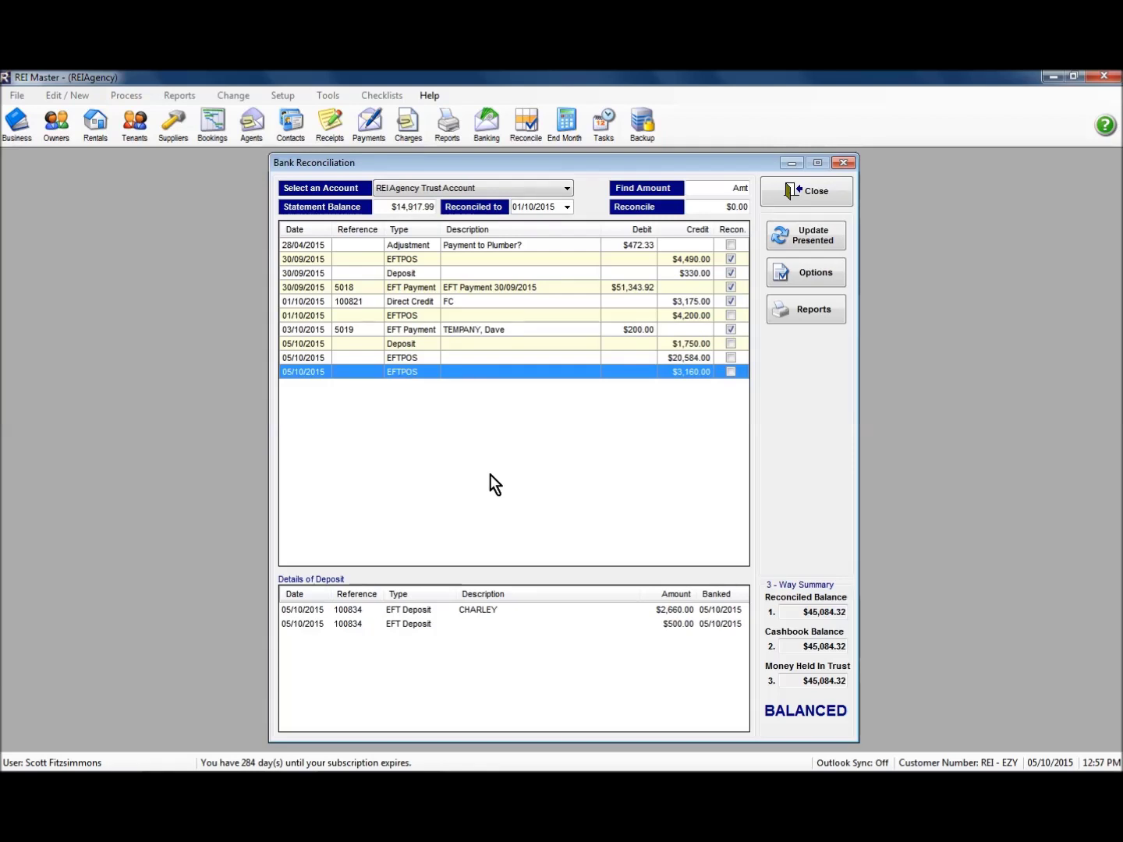
{"action": "right_click", "coordinate": [470, 373]}
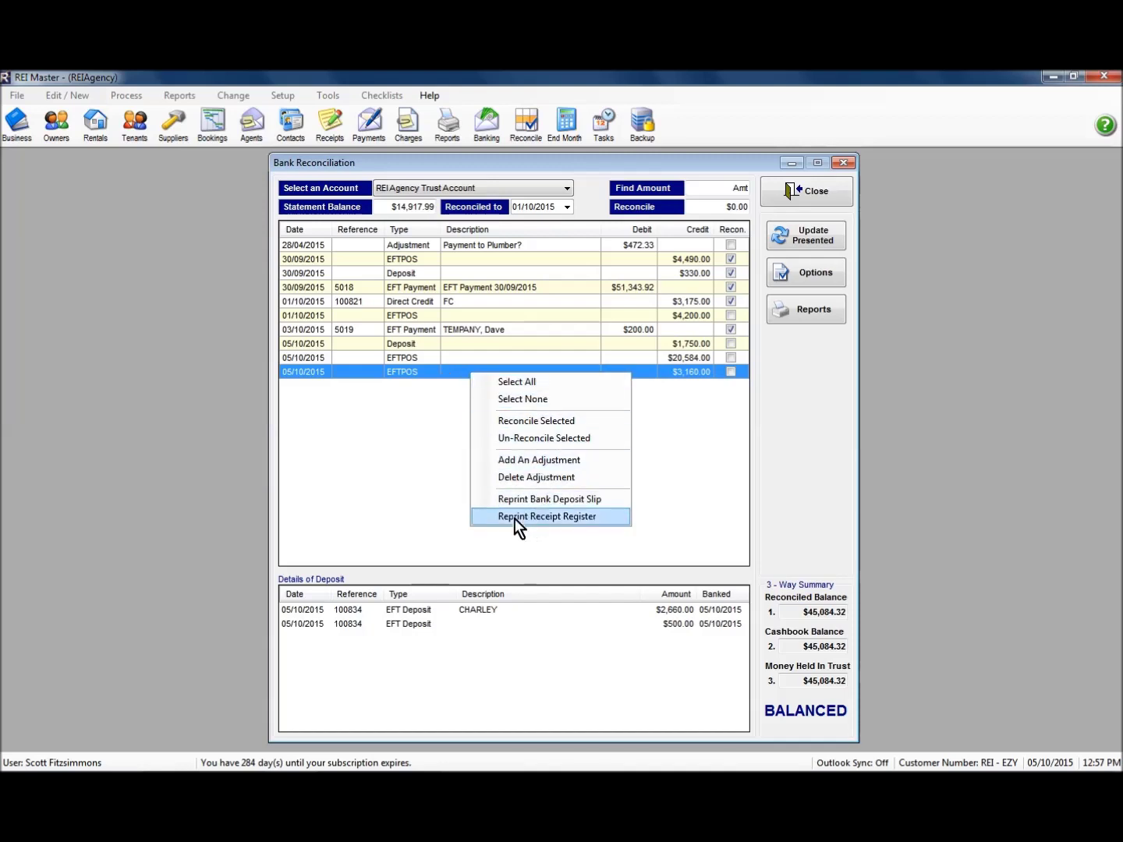
{"action": "left_click", "coordinate": [559, 518]}
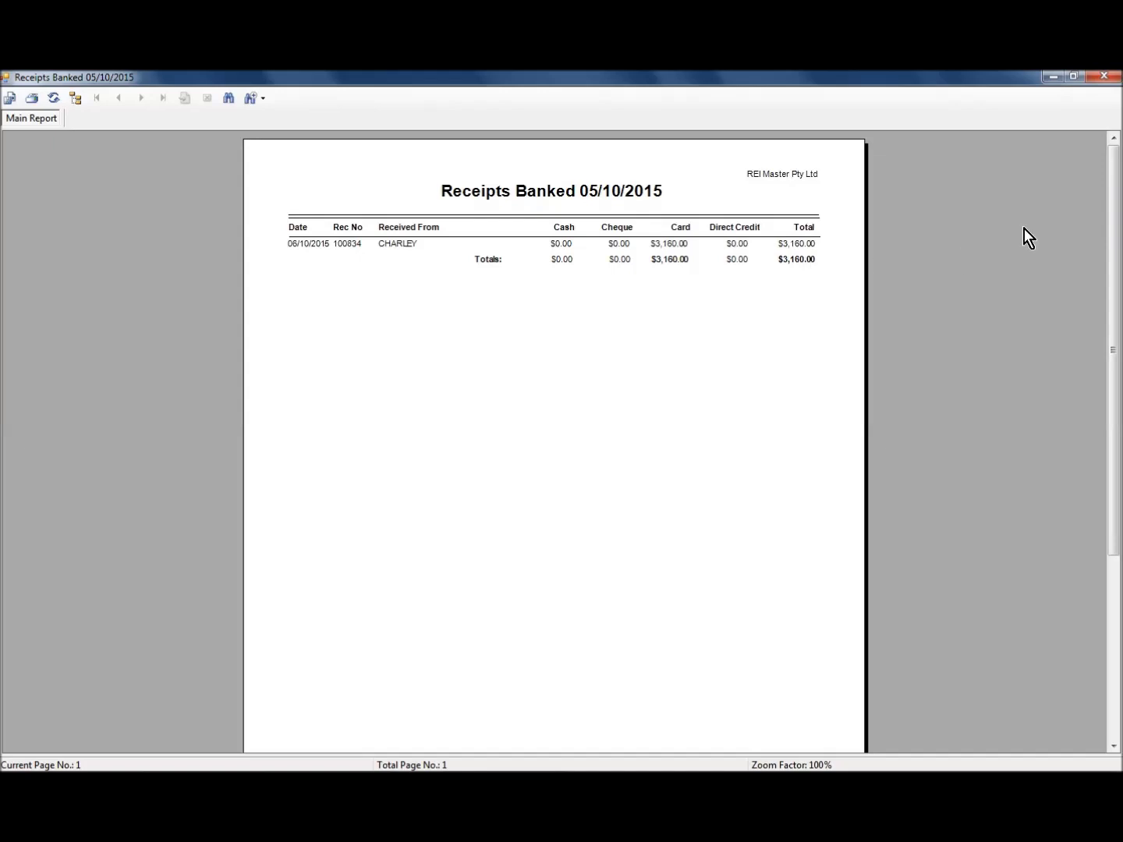
{"action": "left_click", "coordinate": [1105, 76]}
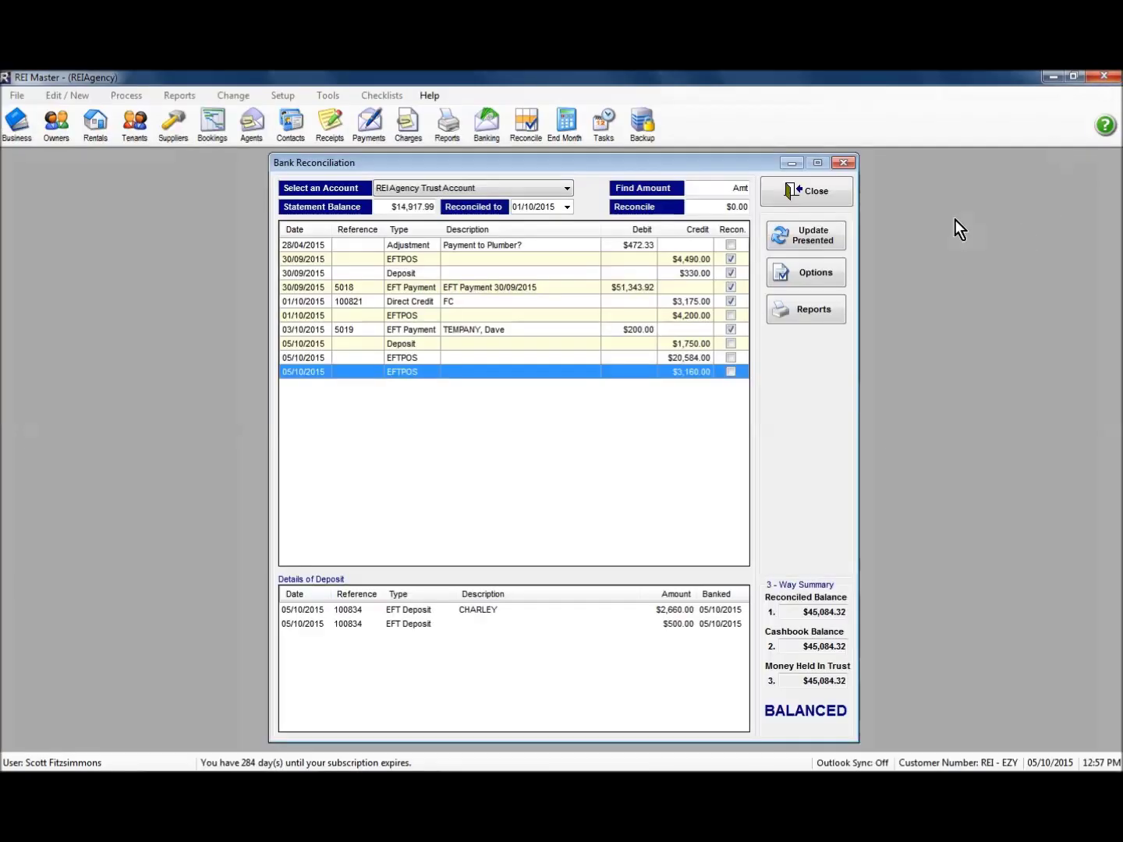
- Reprint the receipt register for the $20,584.00 EFTPOS deposit and close the preview
{"action": "left_click", "coordinate": [456, 360]}
{"action": "right_click", "coordinate": [457, 359]}
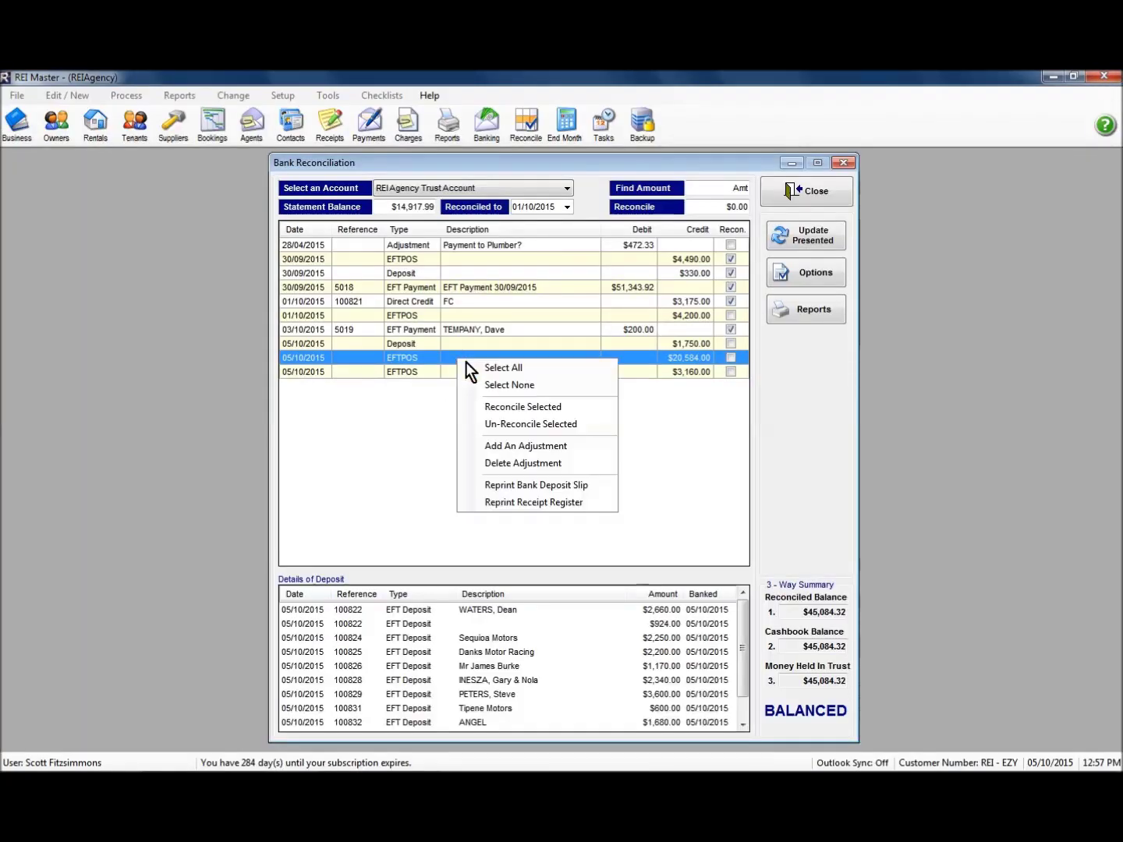
{"action": "left_click", "coordinate": [507, 503]}
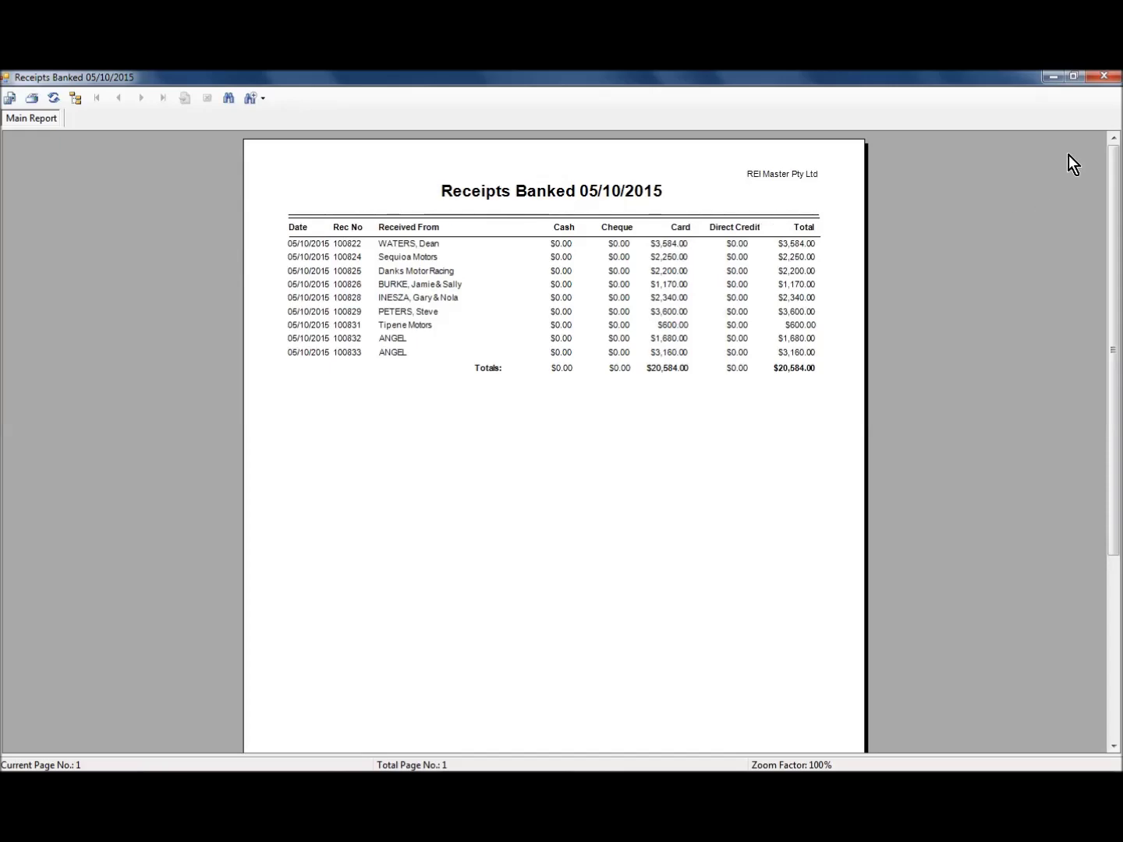
{"action": "left_click", "coordinate": [1105, 78]}
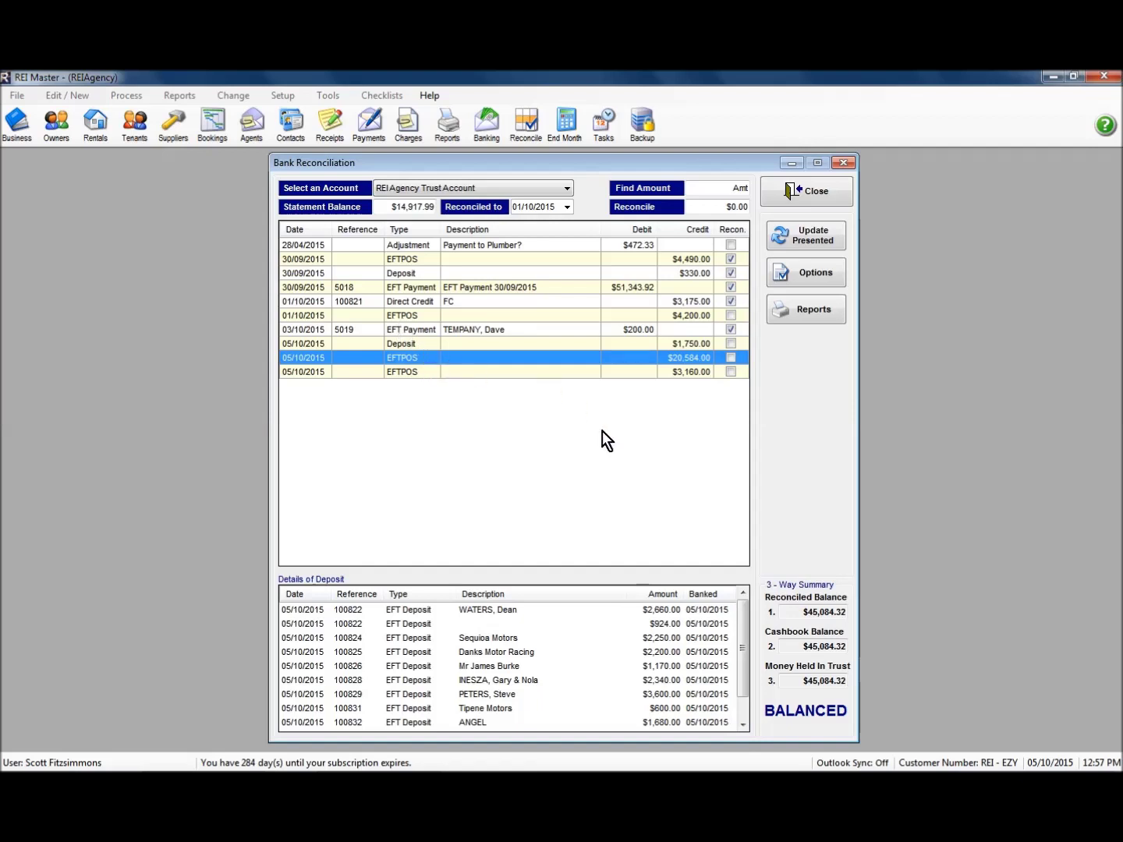
- Reassign receipt 100833 to the $3,160.00 EFTPOS deposit, then view the resulting $6,320.00 deposit
{"action": "left_click_drag", "start_coordinate": [743, 628], "coordinate": [752, 672]}
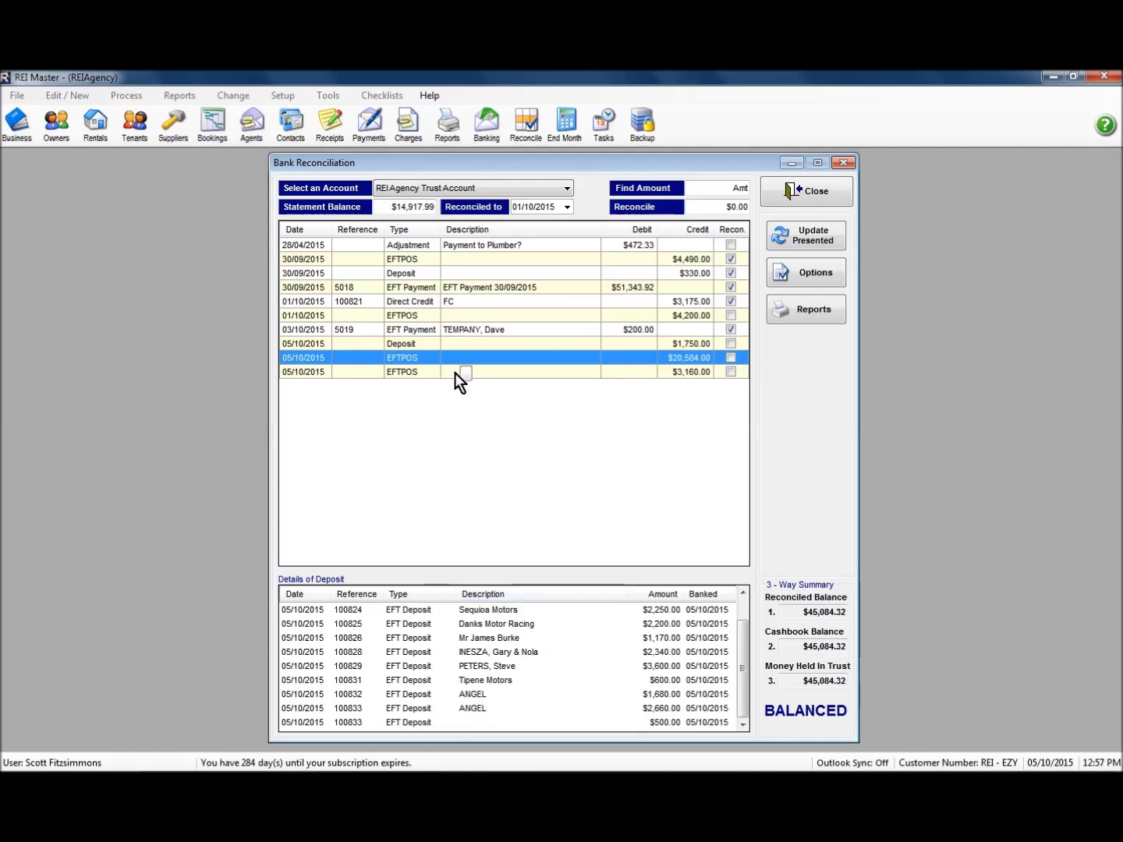
{"action": "left_click", "coordinate": [404, 710]}
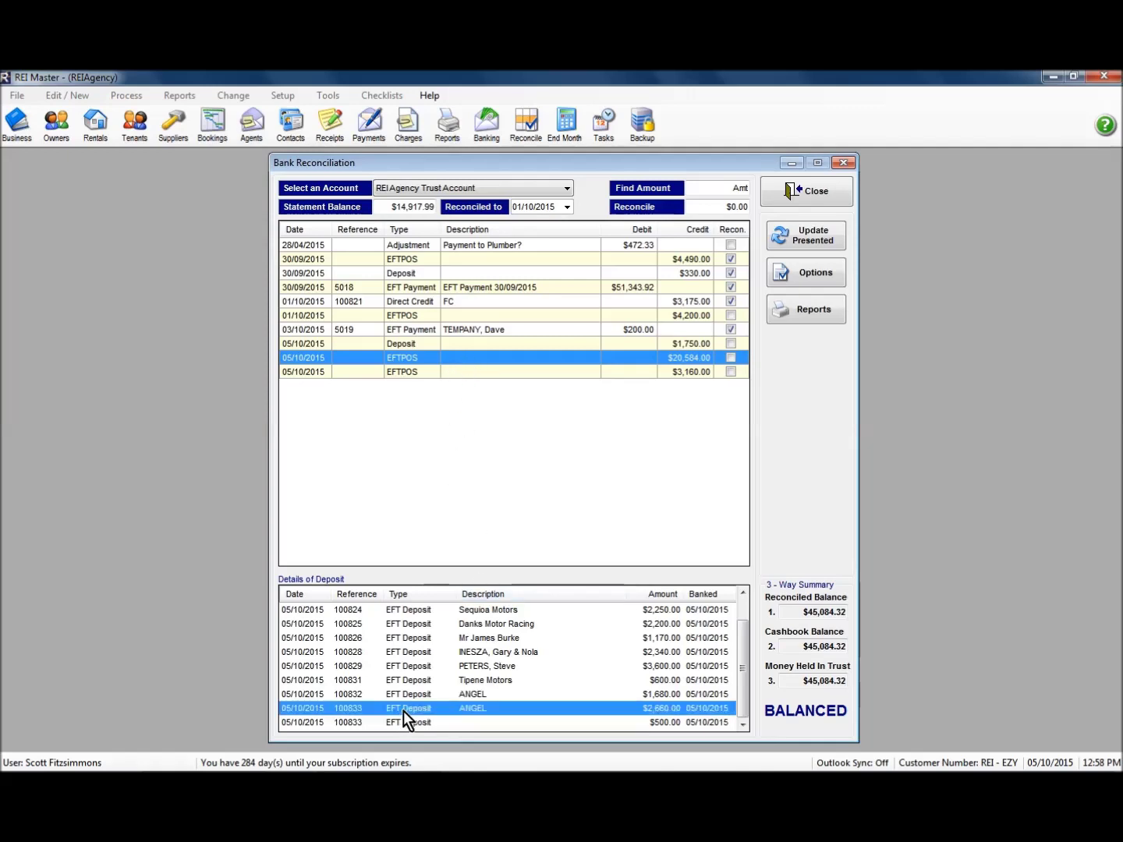
{"action": "right_click", "coordinate": [511, 709]}
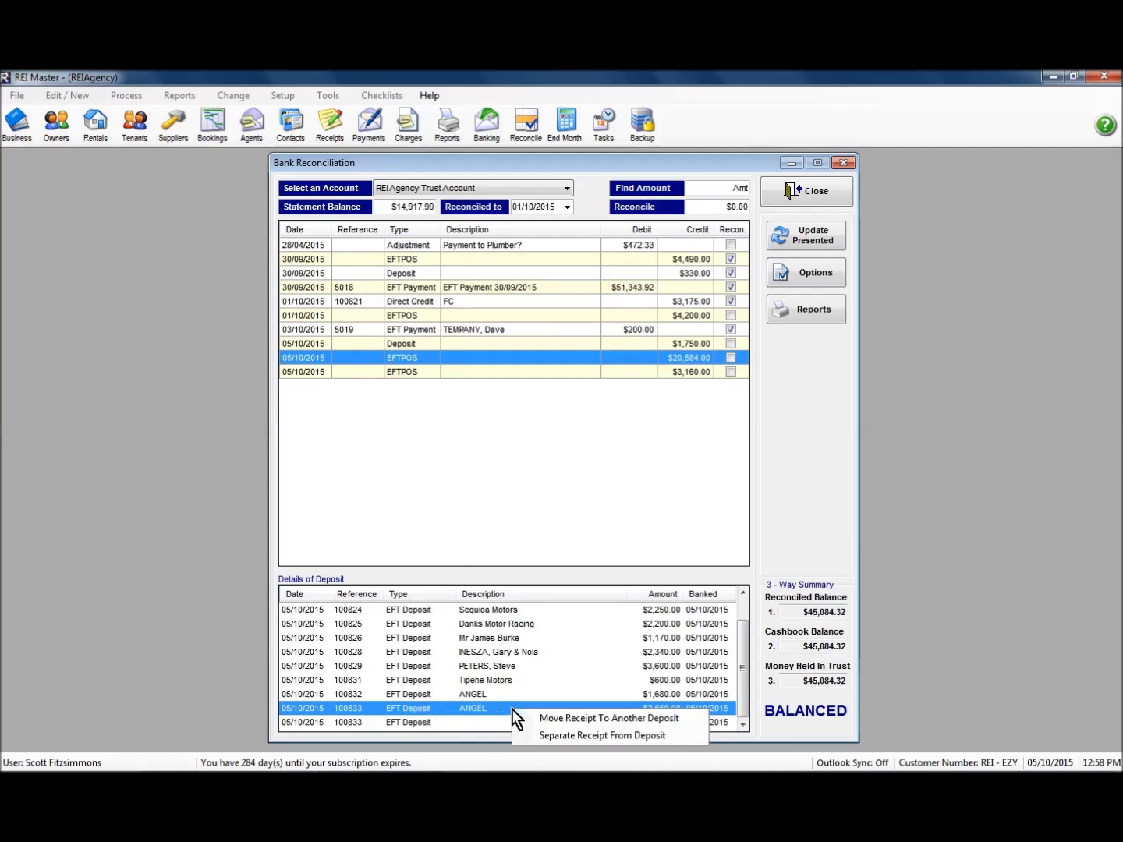
{"action": "left_click", "coordinate": [571, 719]}
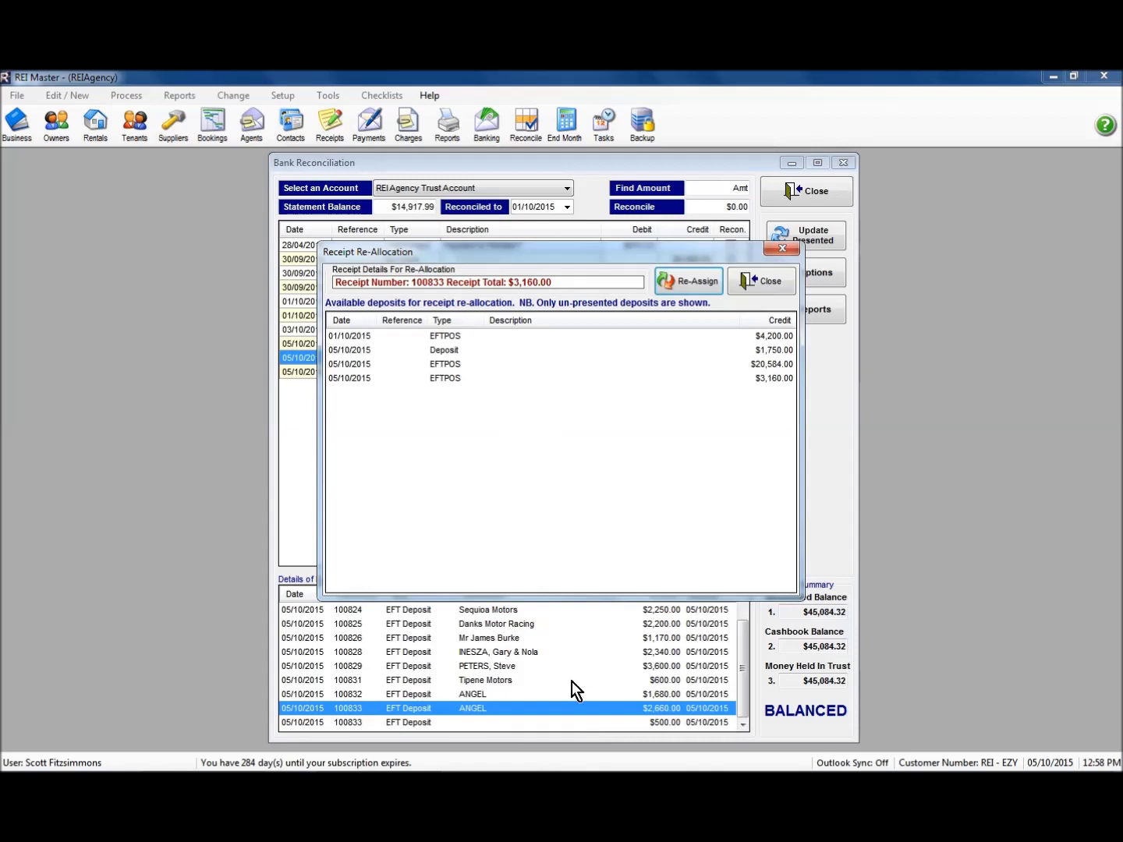
{"action": "left_click", "coordinate": [448, 383]}
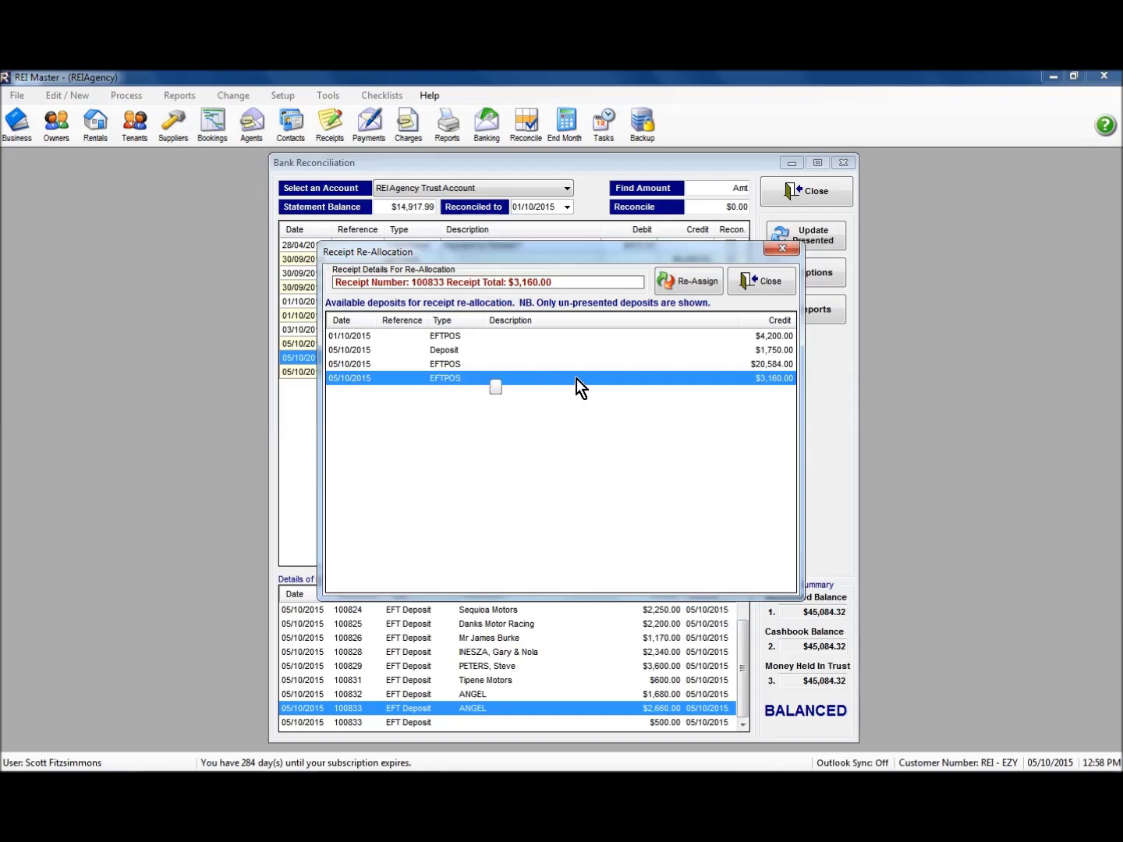
{"action": "left_click", "coordinate": [691, 280]}
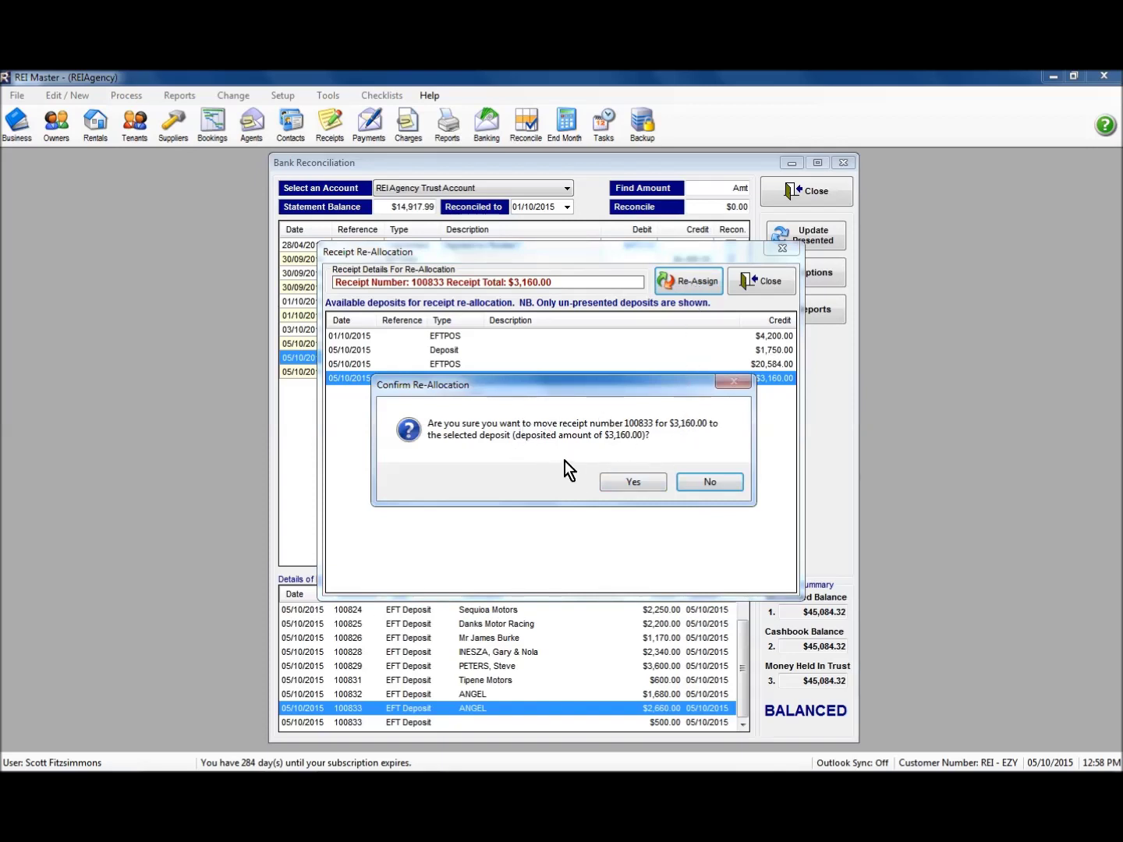
{"action": "left_click", "coordinate": [628, 483]}
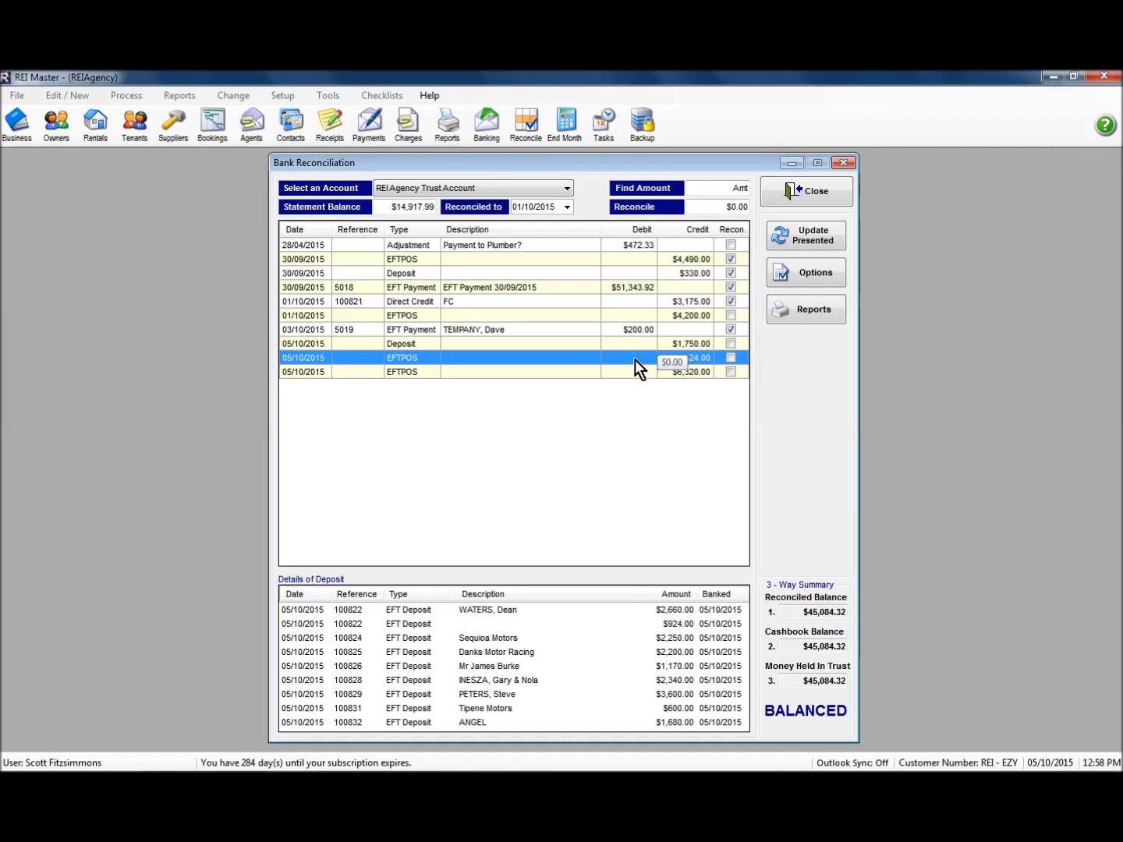
{"action": "left_click", "coordinate": [673, 375]}
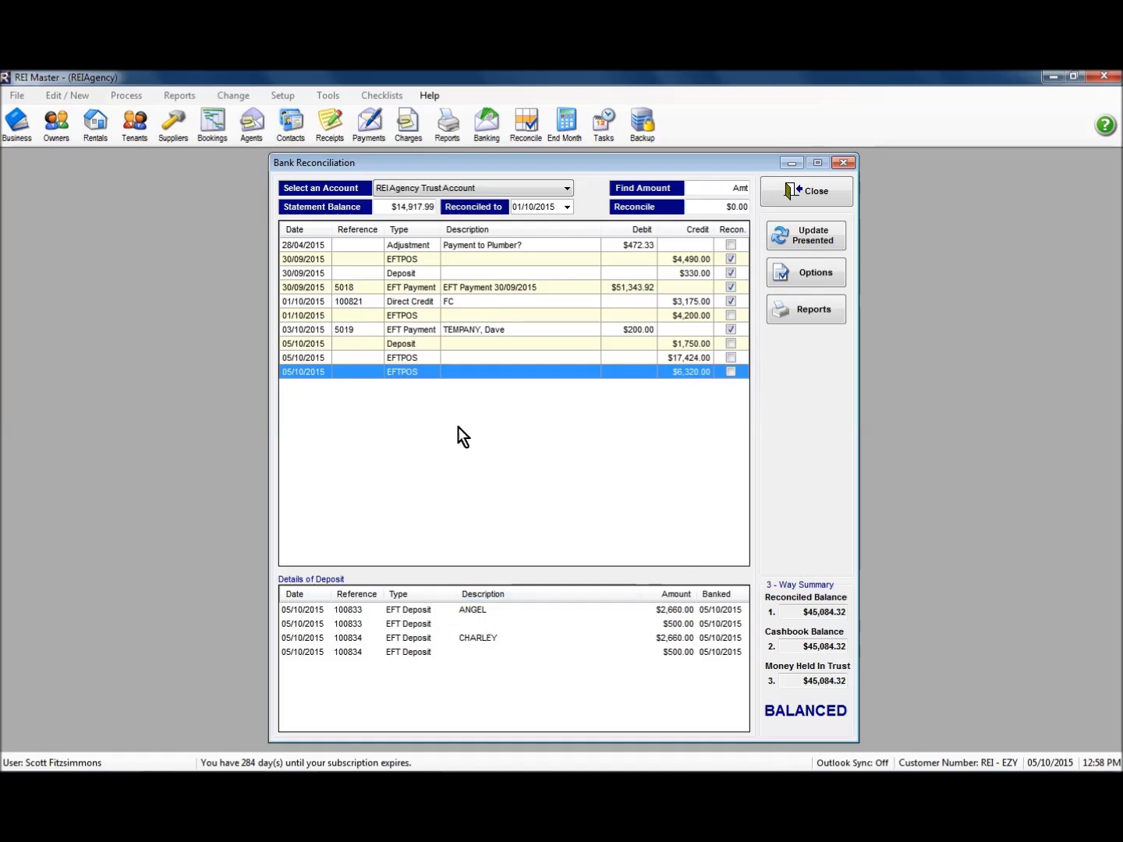
- Reassign $1,680.00 receipt 100832 from the $17,424.00 deposit to the $6,320.00 deposit
{"action": "left_click", "coordinate": [499, 357]}
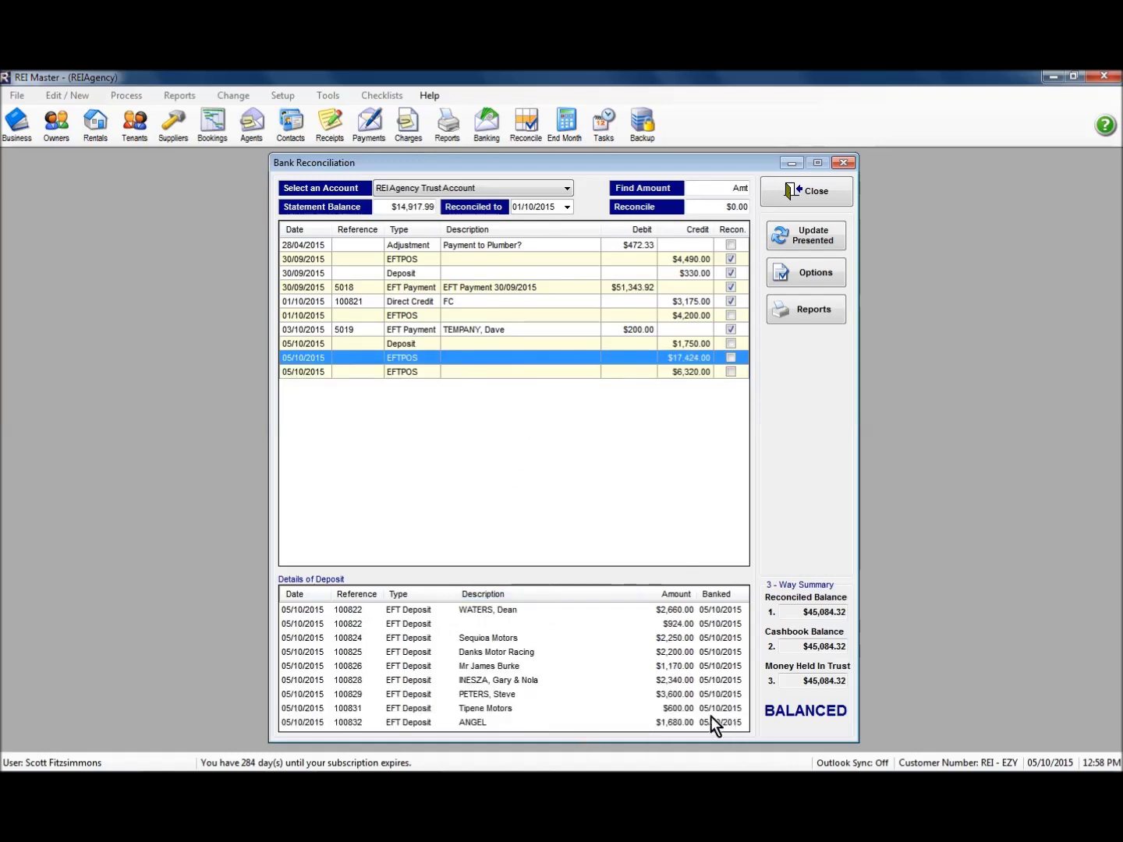
{"action": "left_click", "coordinate": [546, 724]}
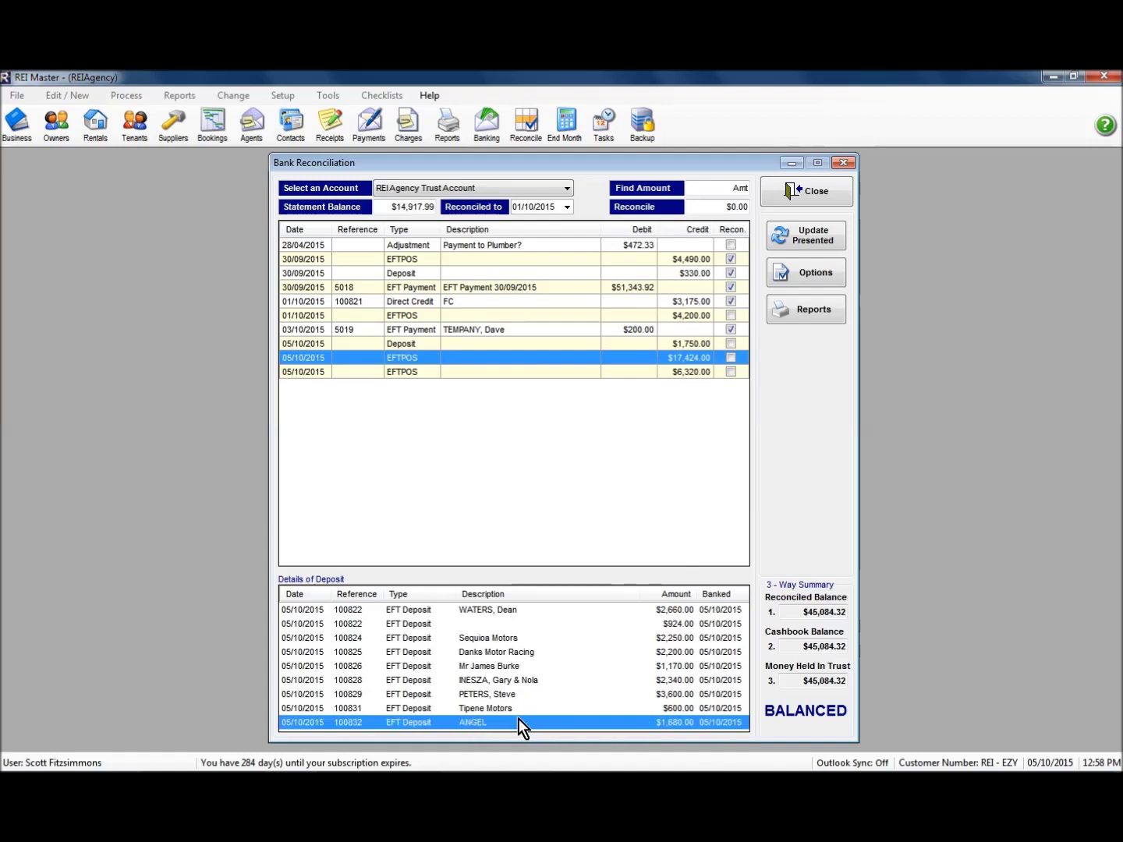
{"action": "right_click", "coordinate": [509, 724]}
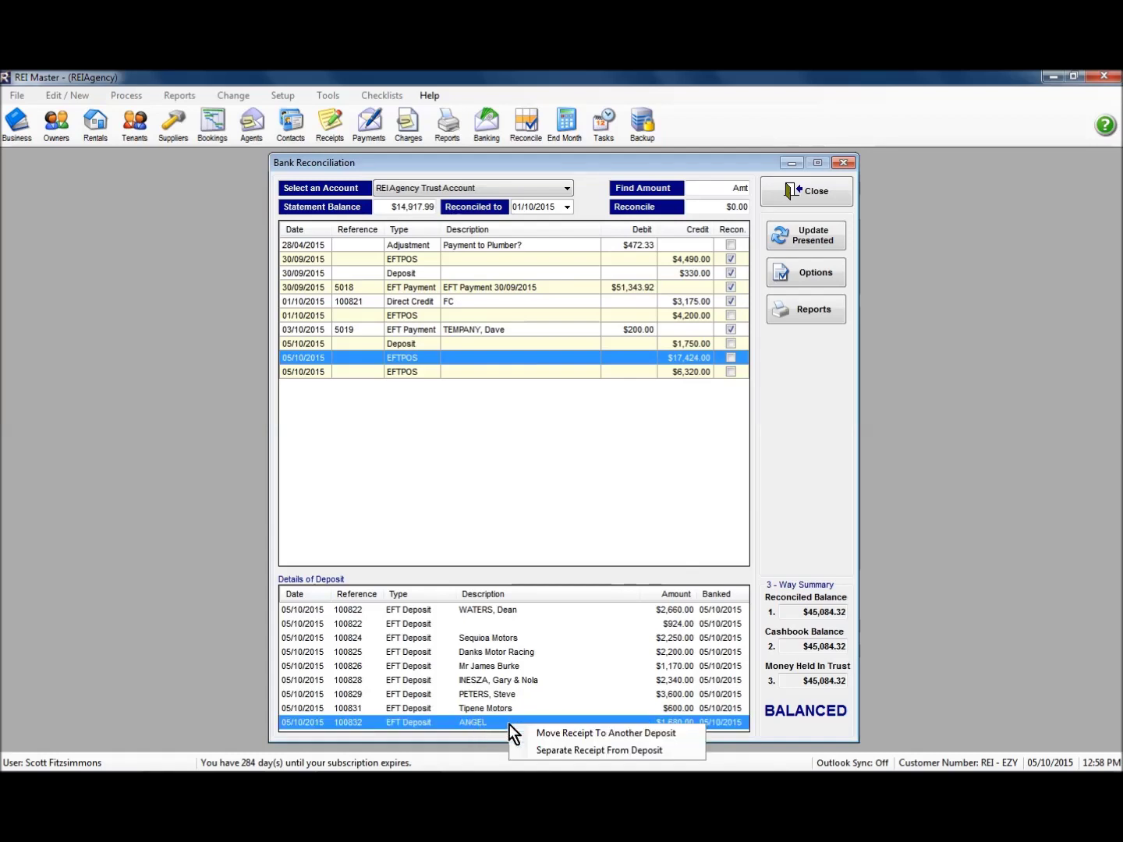
{"action": "left_click", "coordinate": [553, 734]}
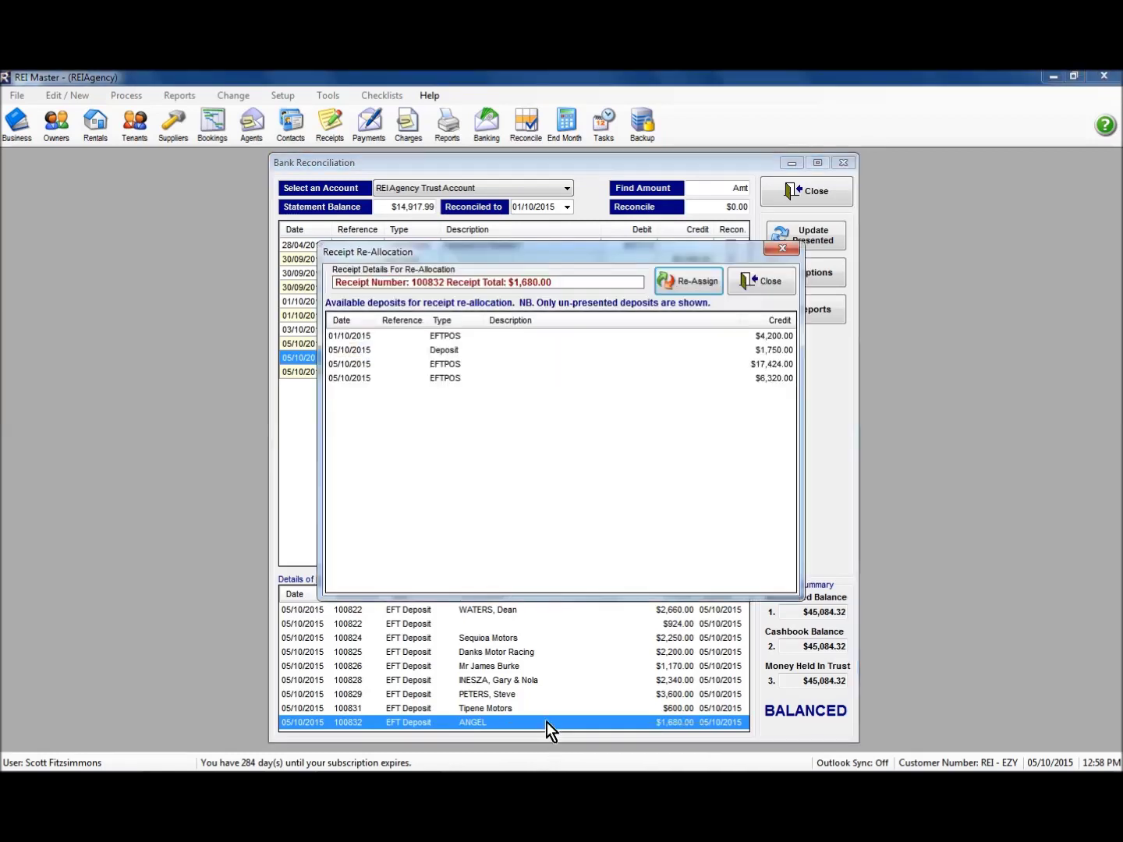
{"action": "left_click", "coordinate": [457, 377]}
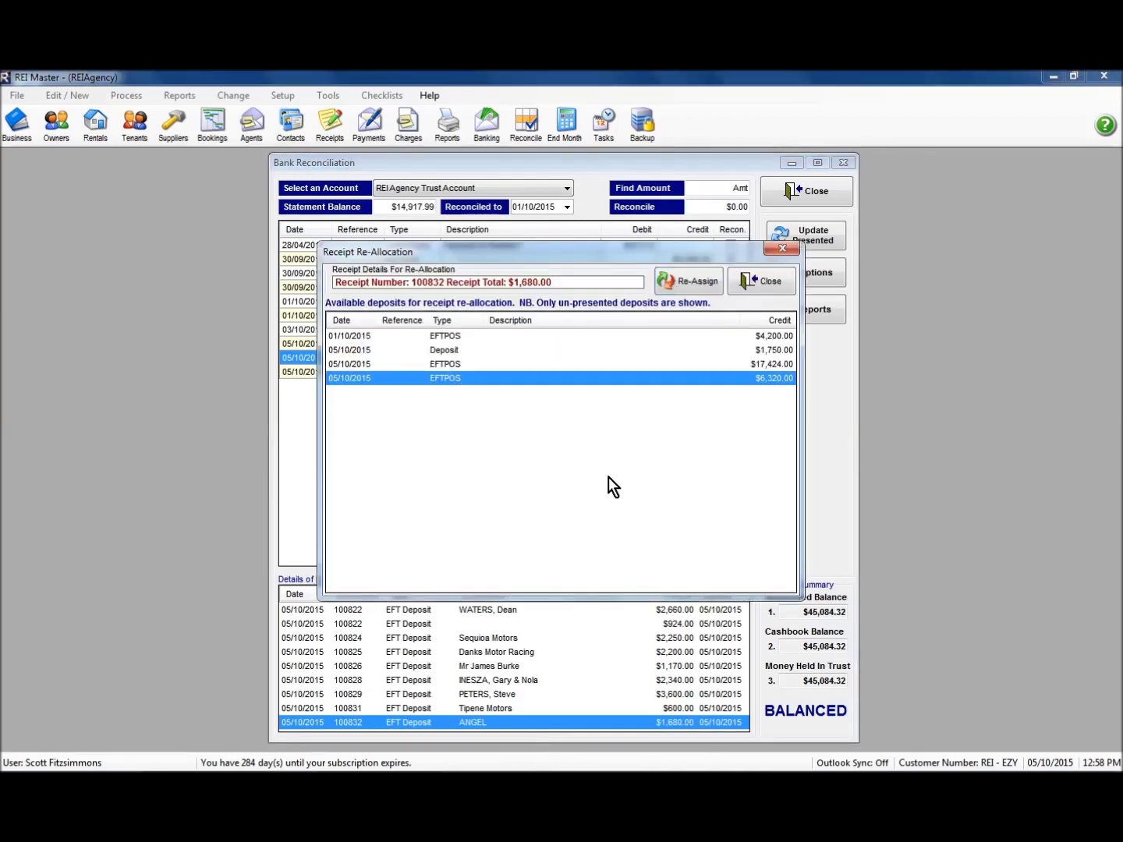
{"action": "left_click", "coordinate": [690, 281]}
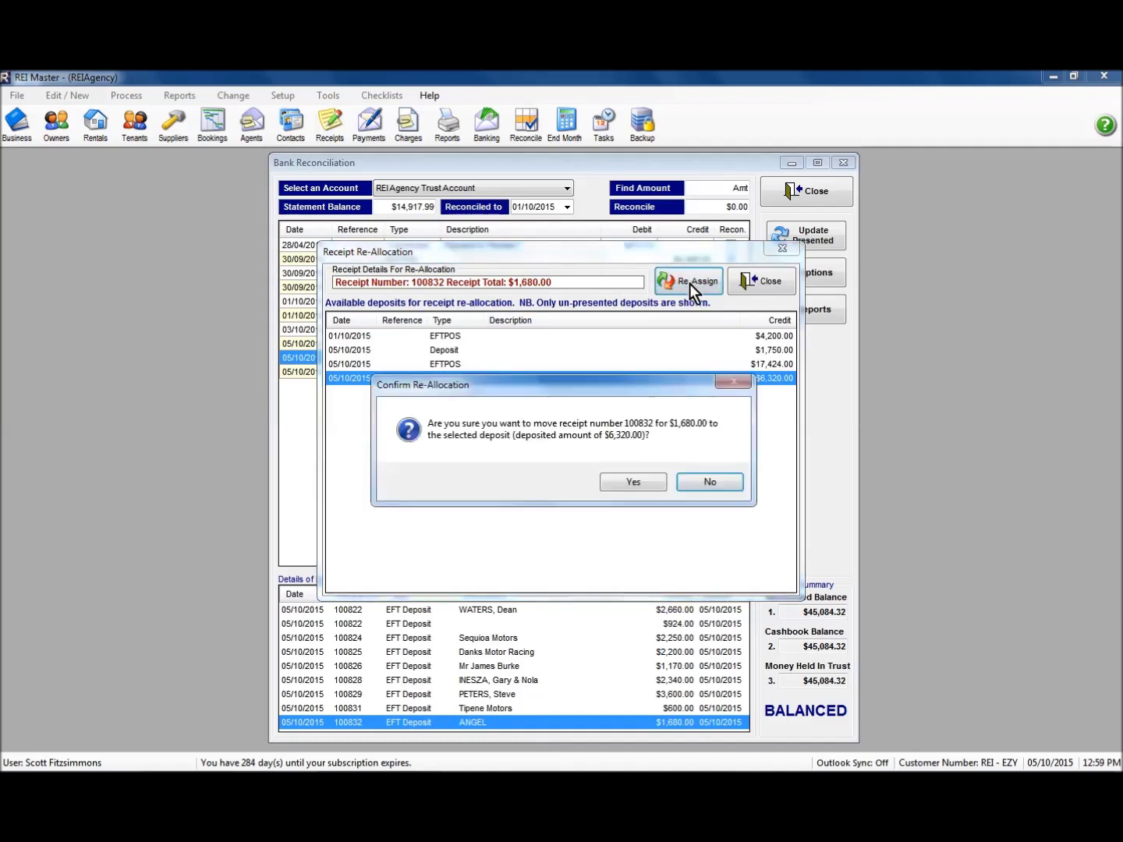
{"action": "left_click", "coordinate": [634, 486]}
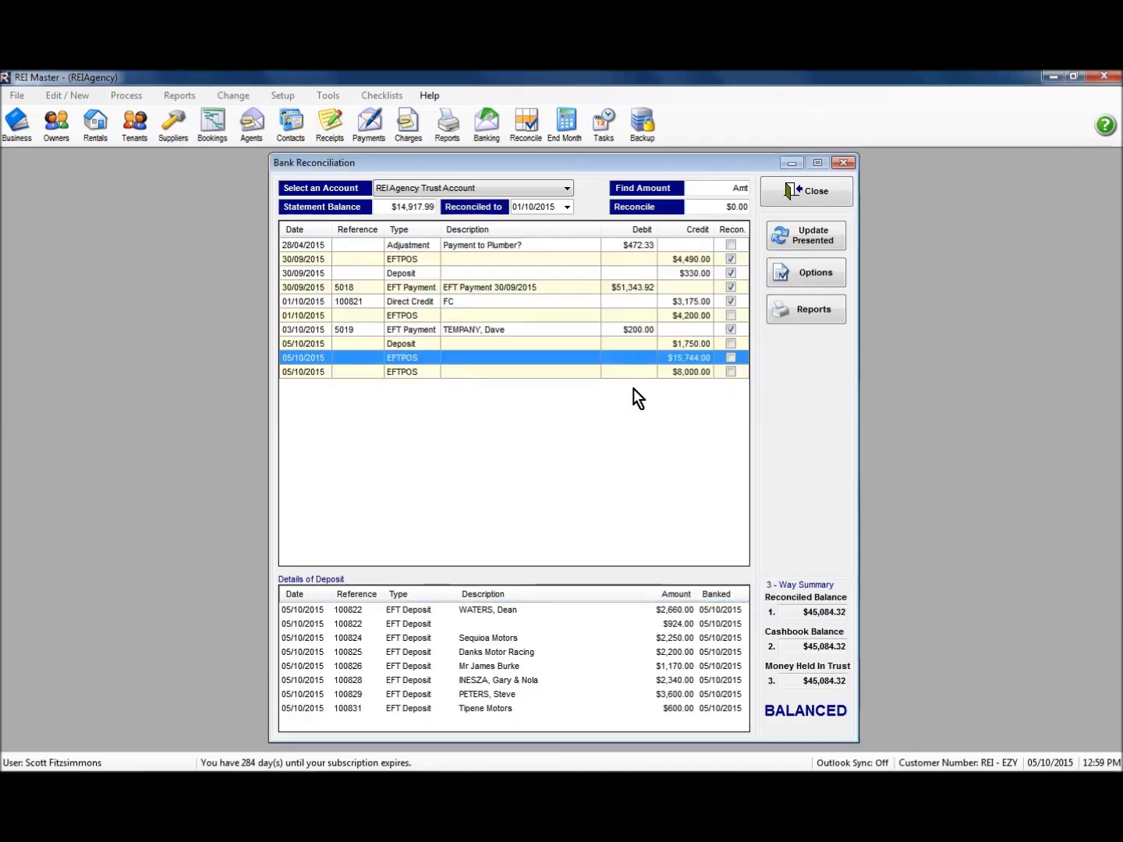
- Reprint the Receipts Banked register for the $8,000.00 EFTPOS deposit and close the preview
{"action": "left_click", "coordinate": [691, 371]}
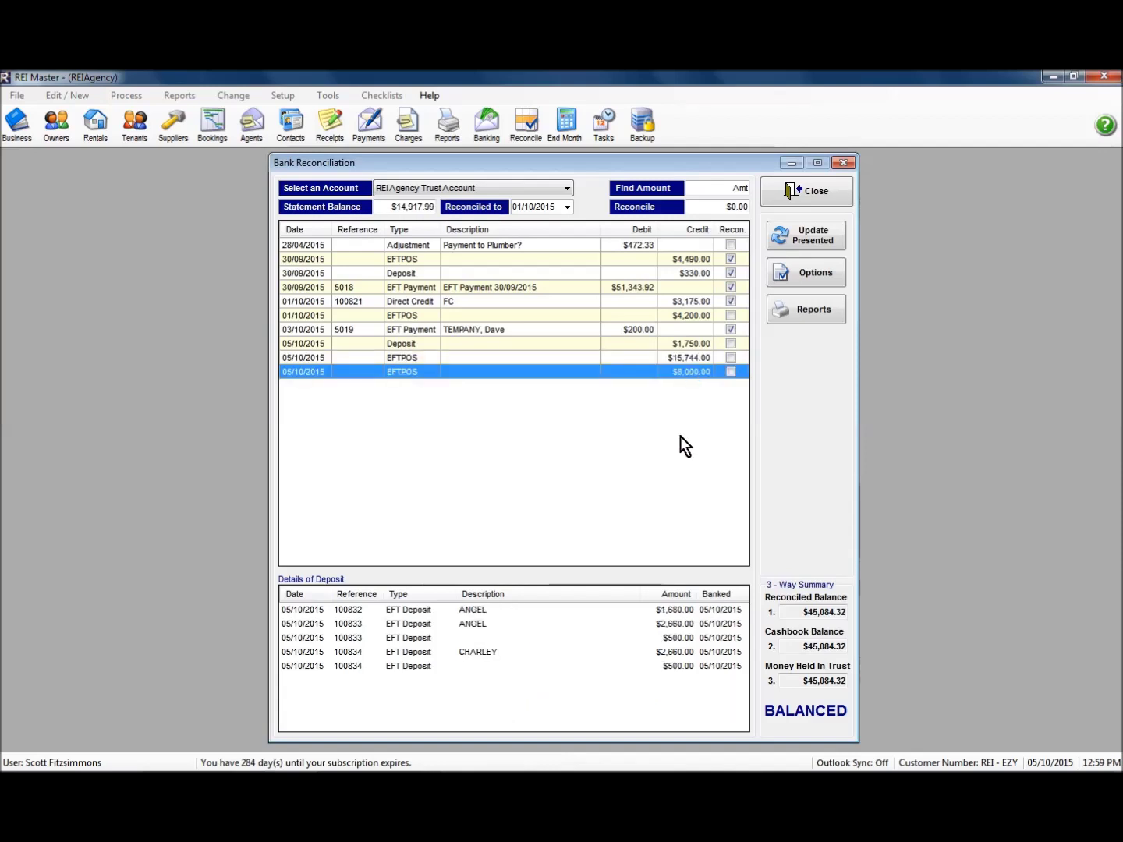
{"action": "right_click", "coordinate": [495, 382]}
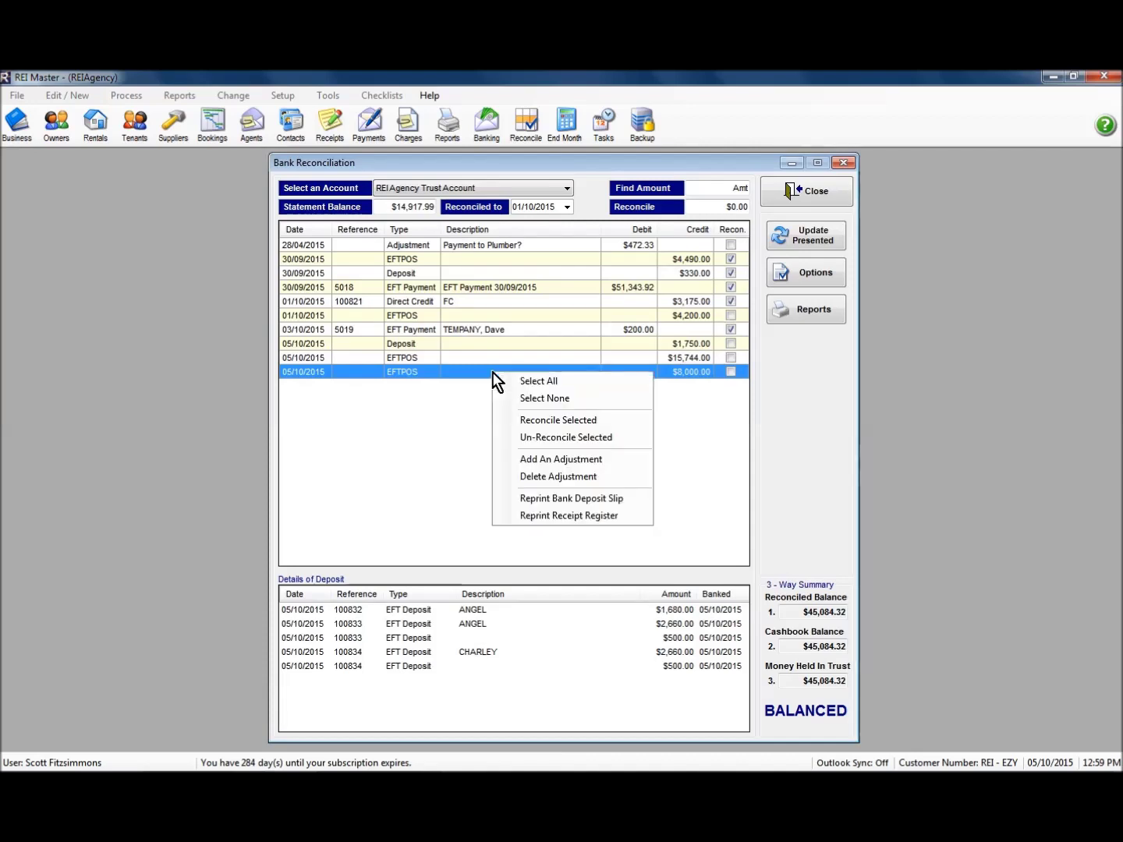
{"action": "left_click", "coordinate": [553, 517]}
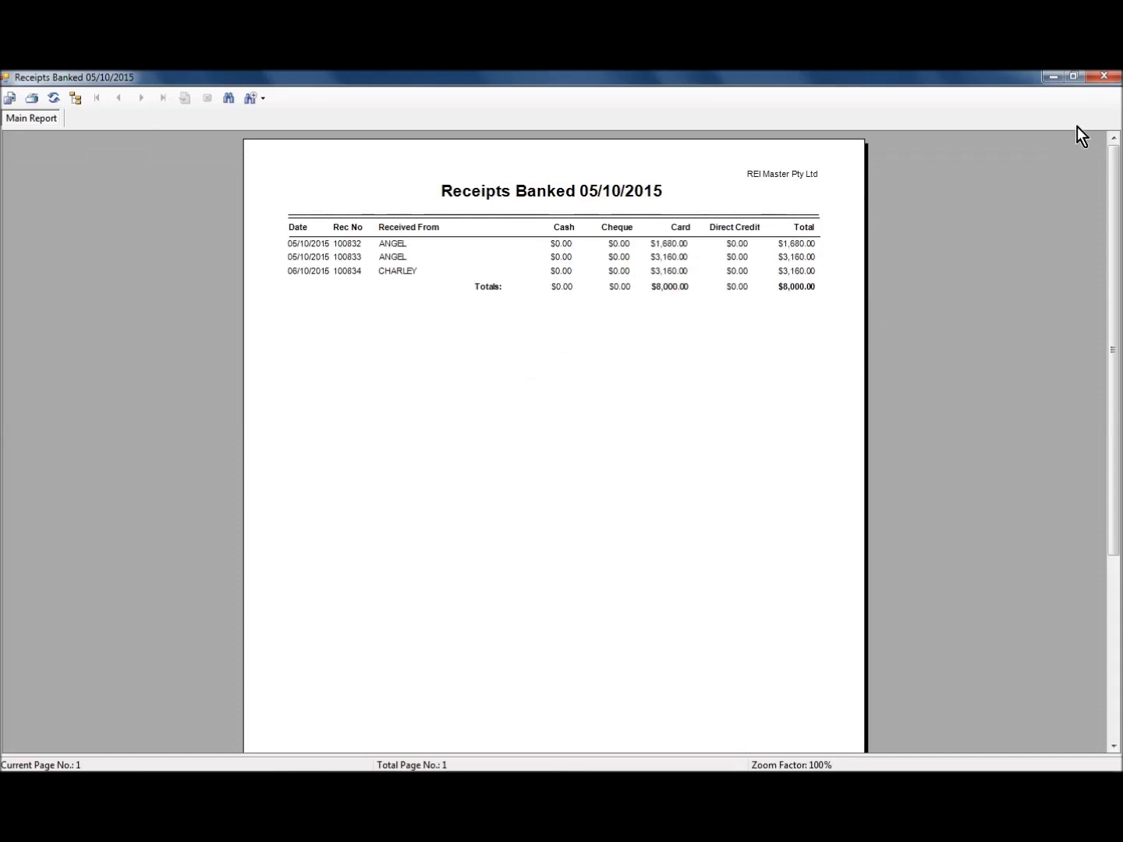
{"action": "left_click", "coordinate": [1104, 77]}
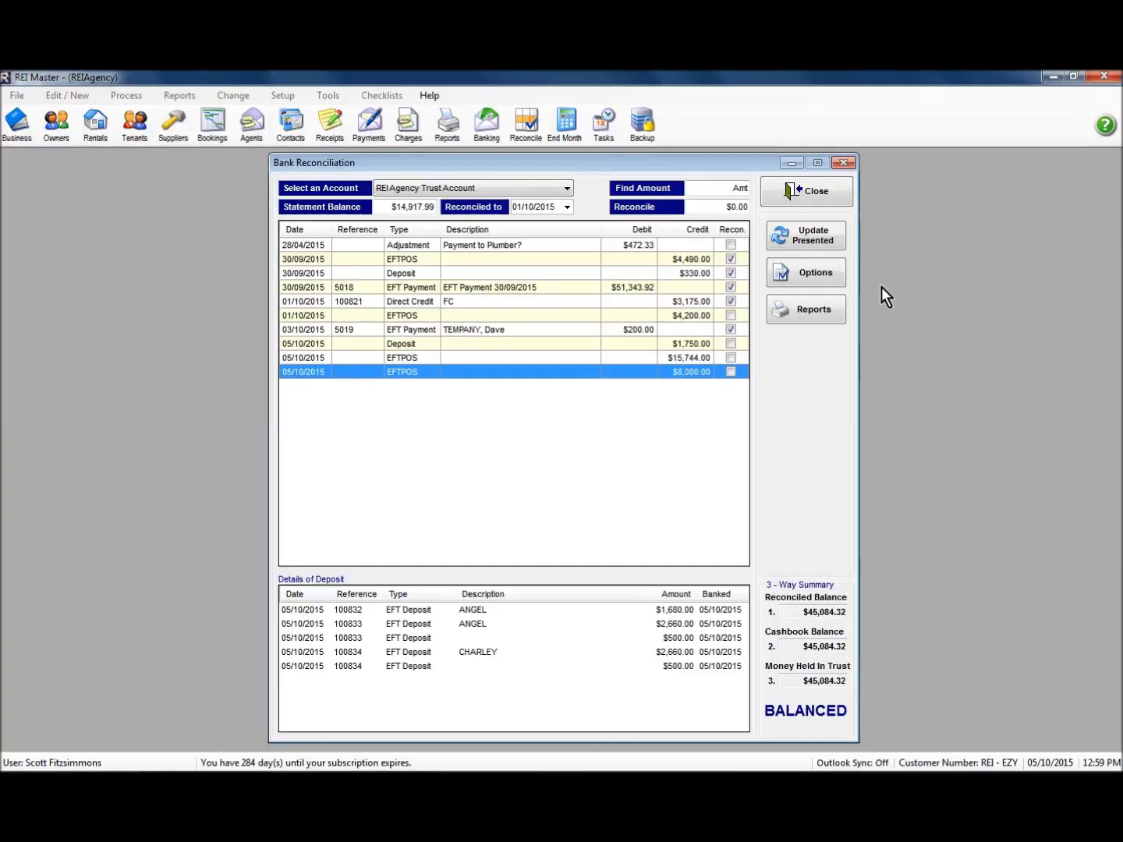